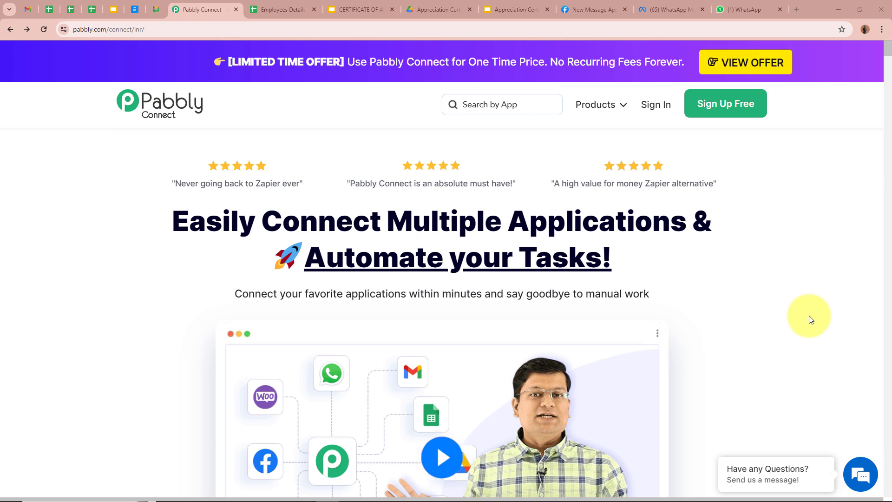
Switch to the Employees Details sheet showing the sample employee in row 2.
left_click(284, 9)
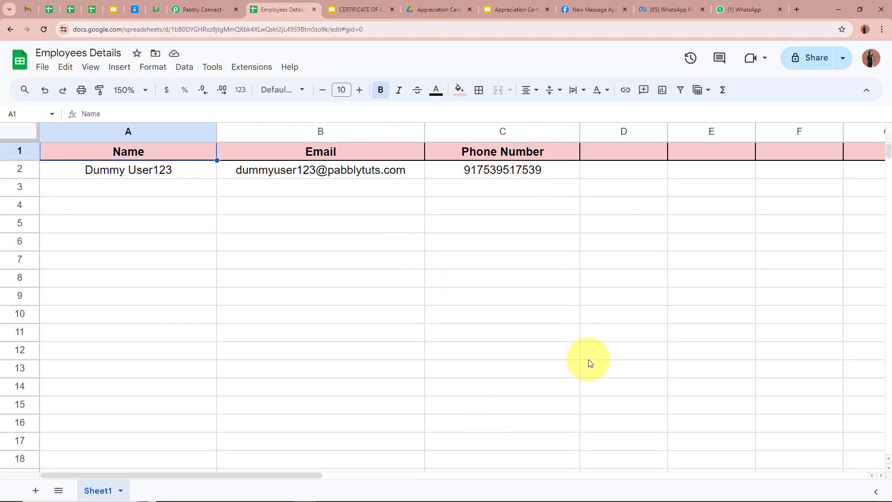
Compare the generated certificate with its {{Name}} template, then view the WhatsApp certificate message.
left_click(500, 11)
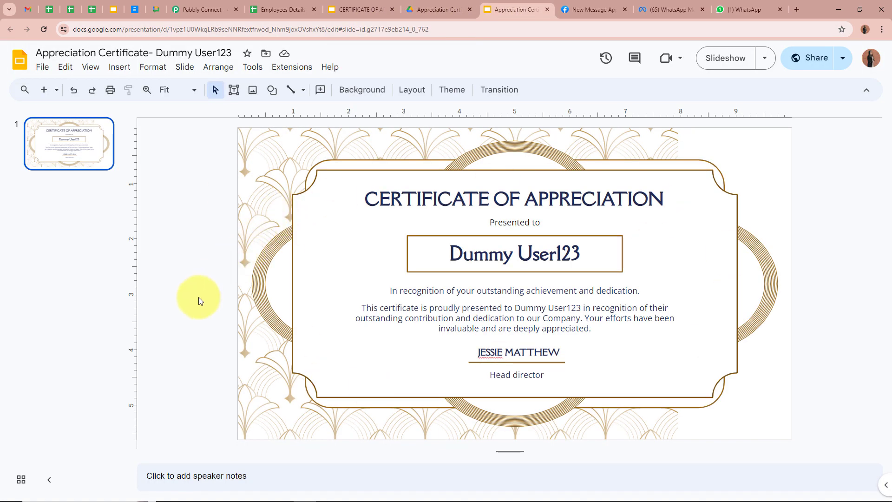
left_click(358, 9)
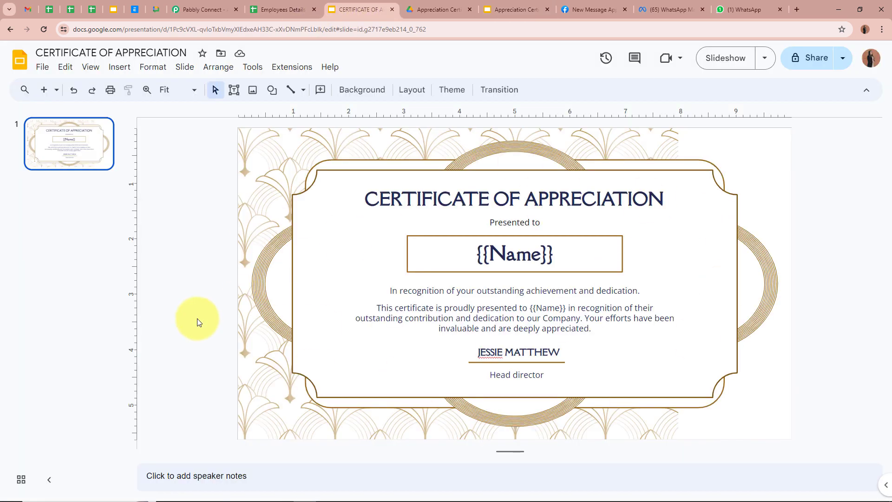
left_click(516, 9)
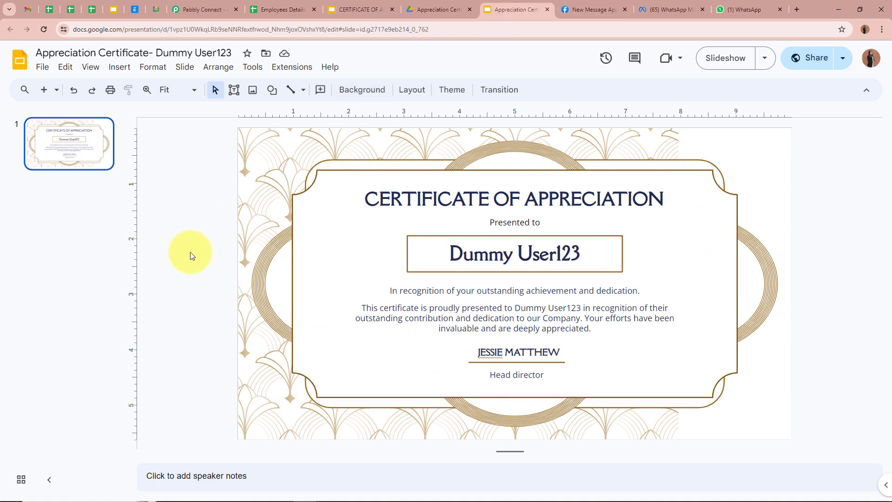
left_click(739, 12)
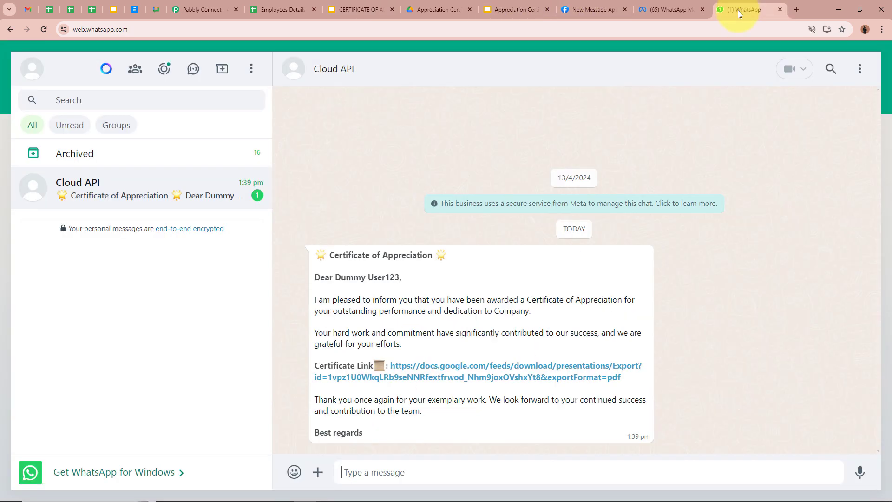
Download and view the certificate PDF from the WhatsApp link, then return to Pabbly Connect.
left_click(511, 377)
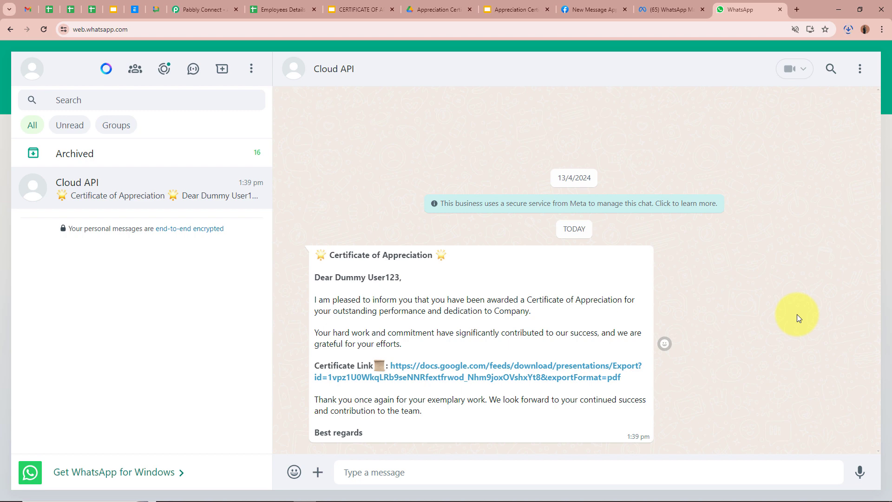
left_click(777, 66)
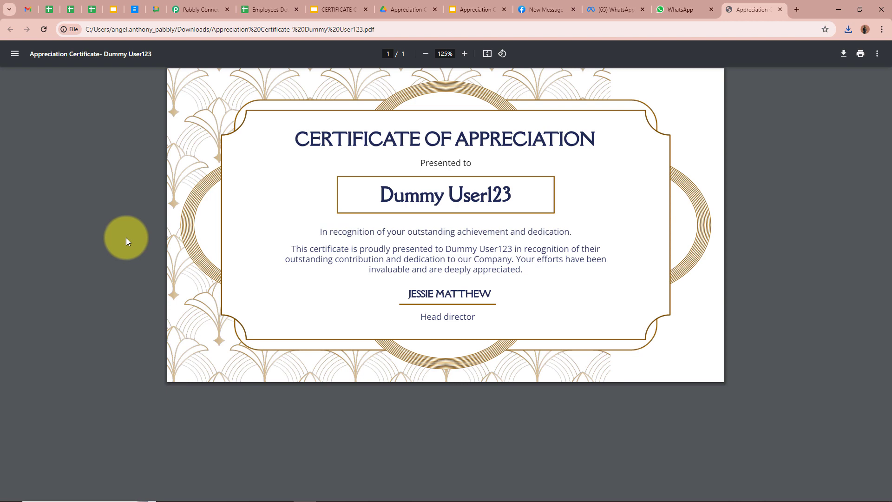
left_click(781, 9)
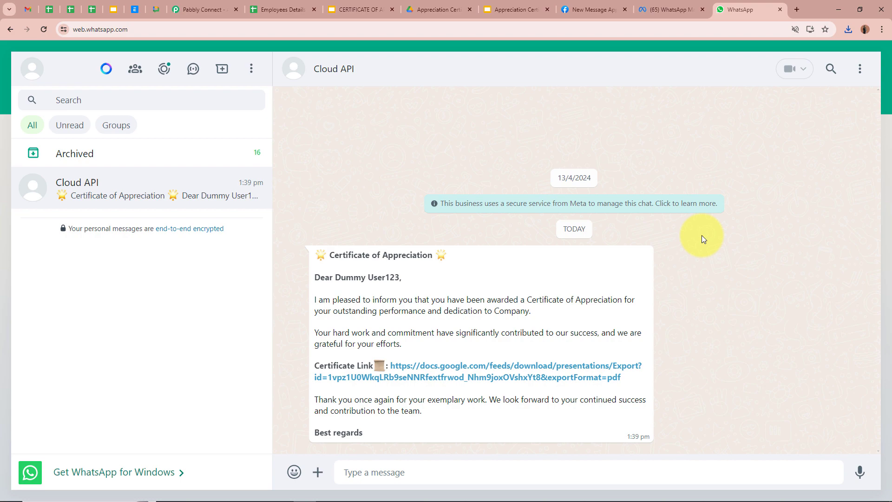
left_click(219, 14)
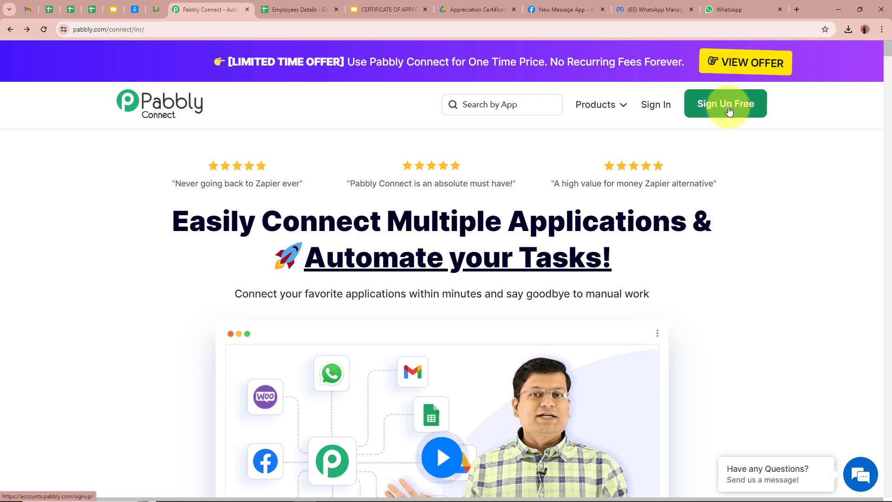
Sign in, open the Pabbly Connect app, and start creating a new workflow.
left_click(670, 110)
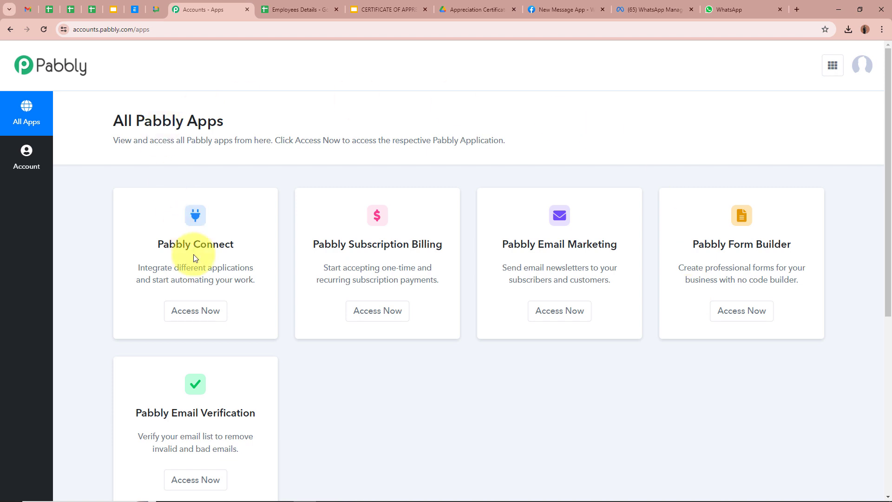
left_click(196, 310)
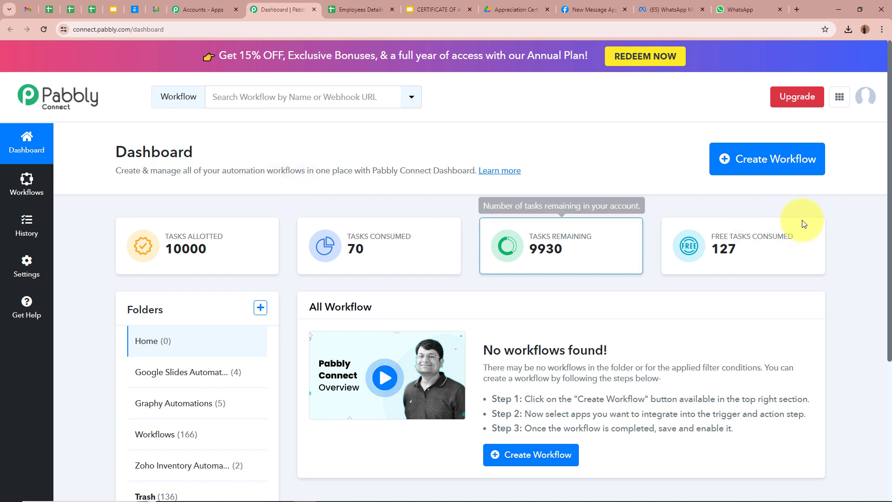
left_click(763, 154)
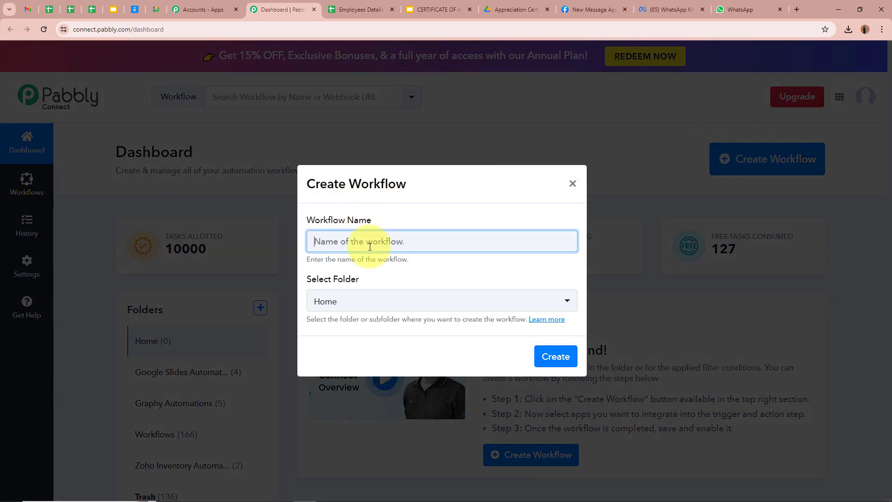
Create the workflow 'Send Certificate of Appreciation on WhatsApp using Google She…' in Google Slides Automations.
key("ctrl+v")
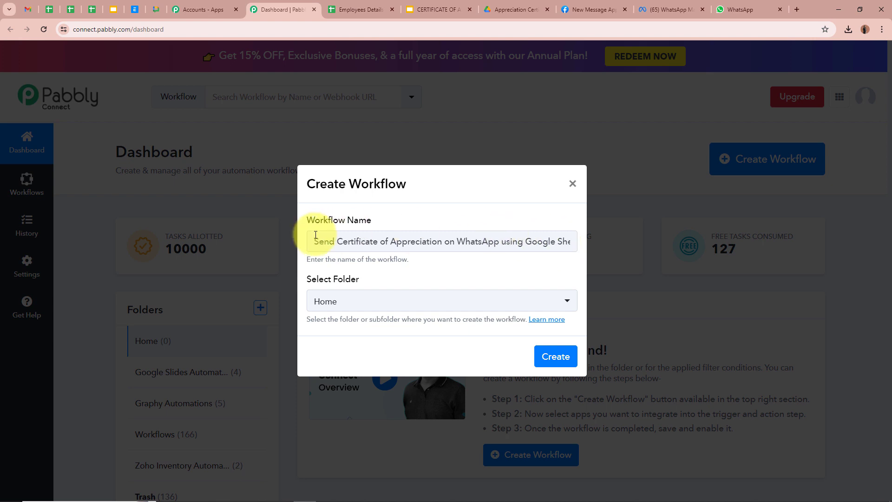
left_click(525, 307)
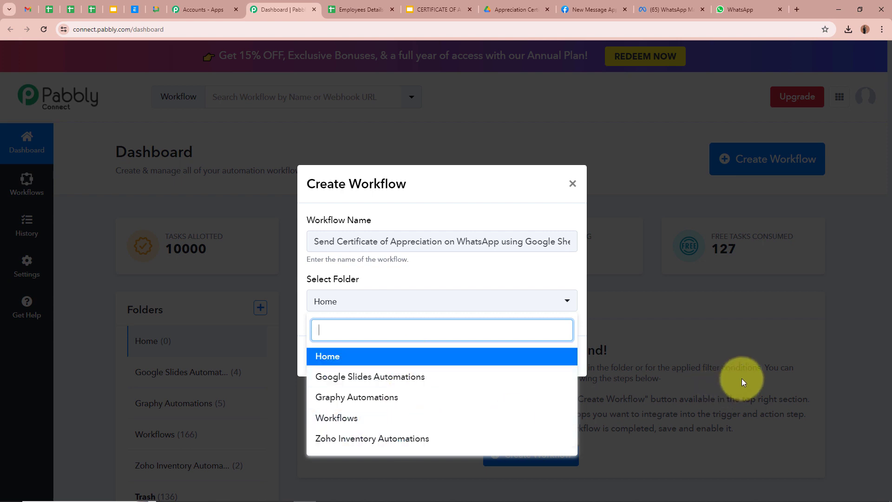
left_click(458, 375)
left_click(413, 341)
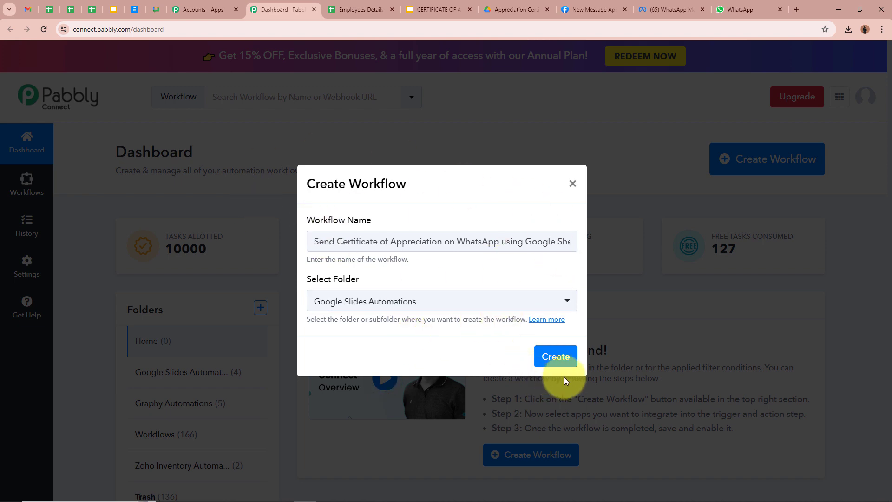
left_click(567, 361)
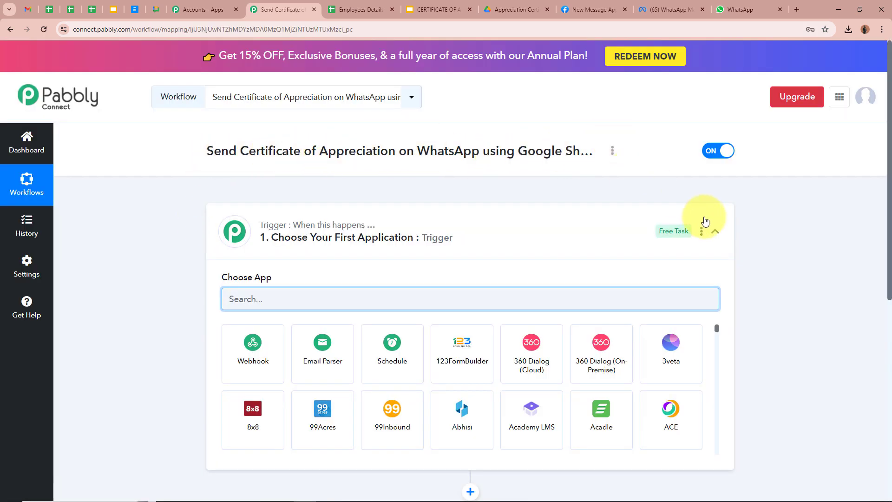
Set the trigger to Google Sheets' New or Updated Spreadsheet Row, then show the Employees Details sheet.
left_click(715, 231)
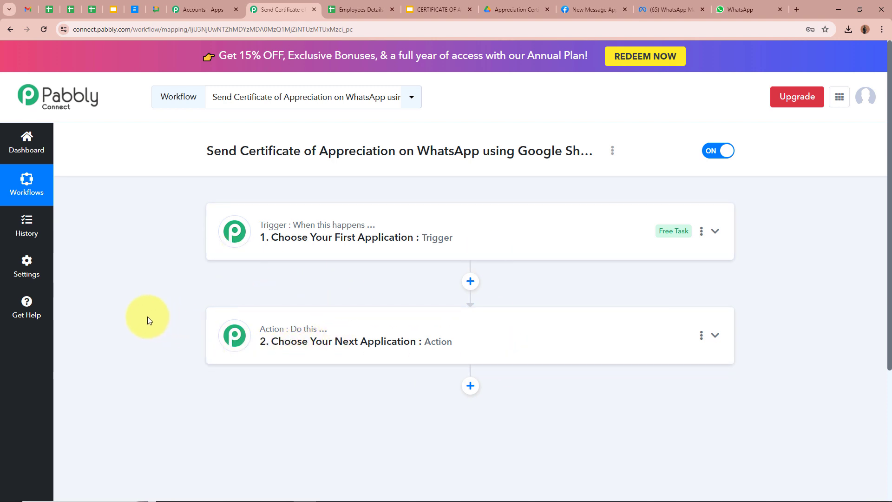
left_click(714, 232)
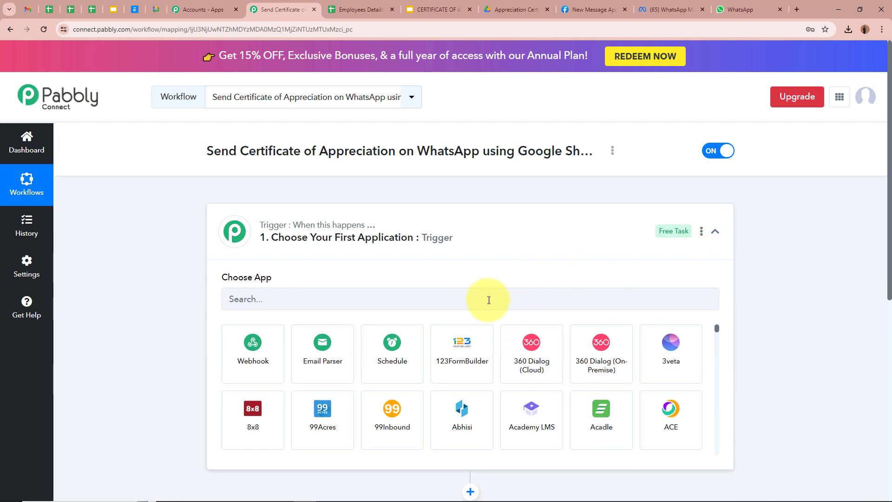
left_click(487, 300)
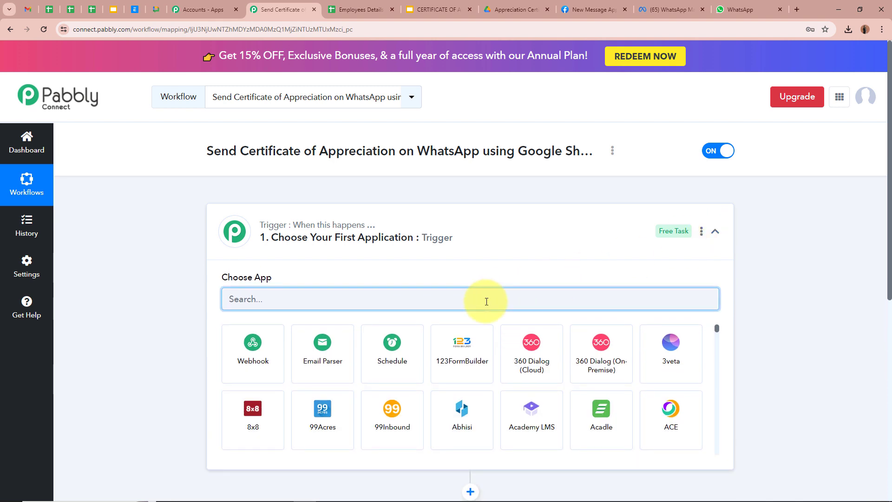
type("Google")
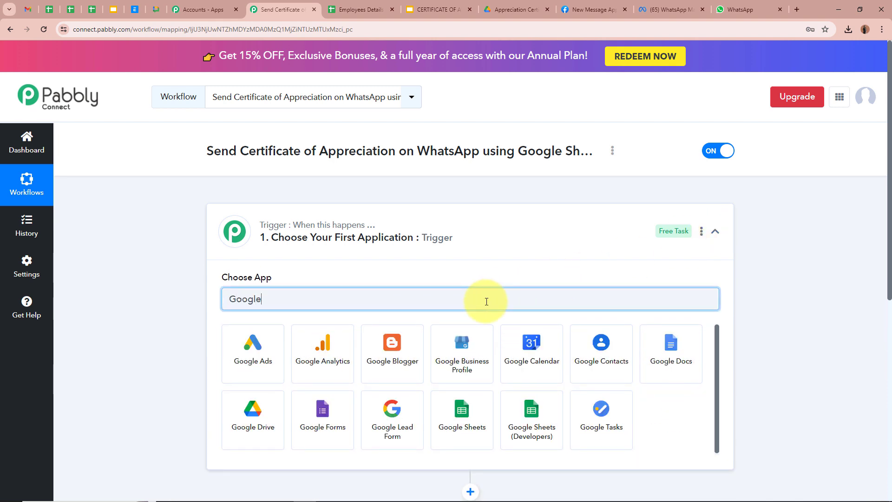
left_click(466, 416)
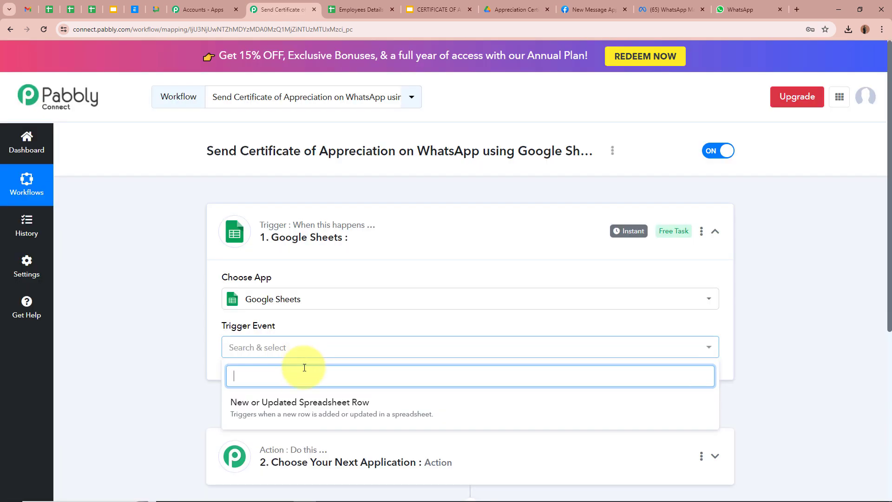
left_click(295, 403)
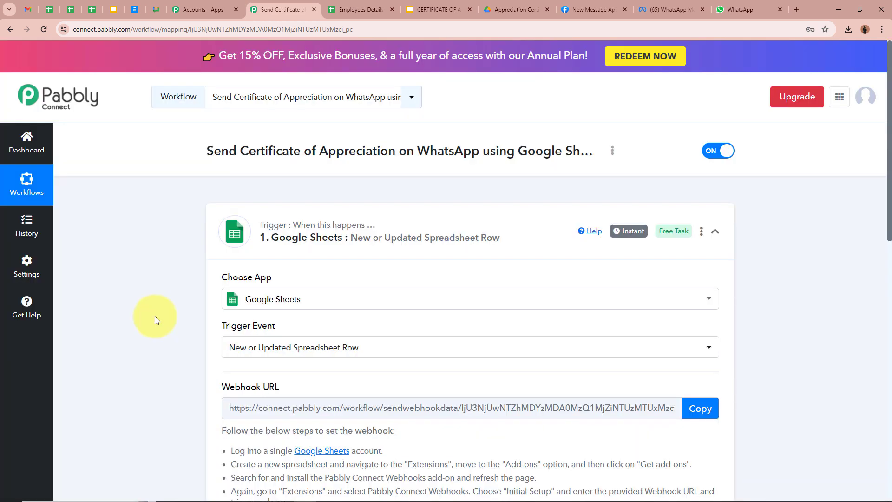
left_click(377, 9)
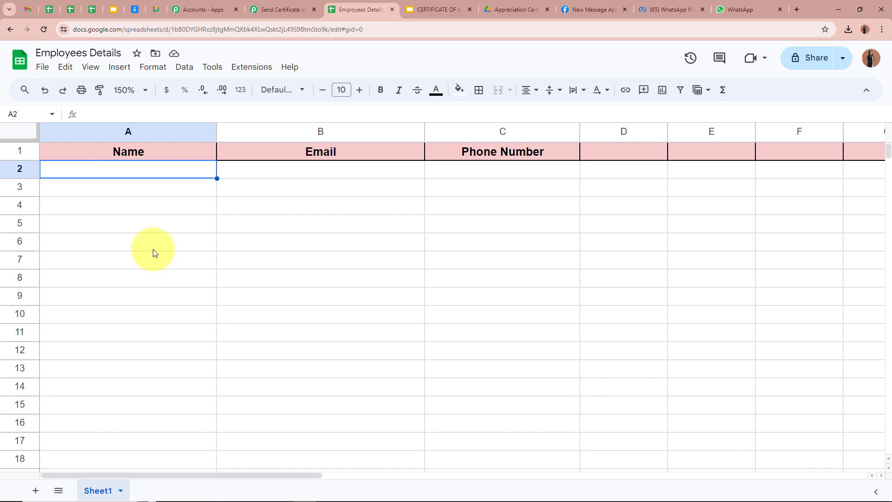
Copy the Google Sheets trigger's webhook URL and return to the Employees Details sheet.
left_click(279, 9)
scroll(155, 309, "down", 3)
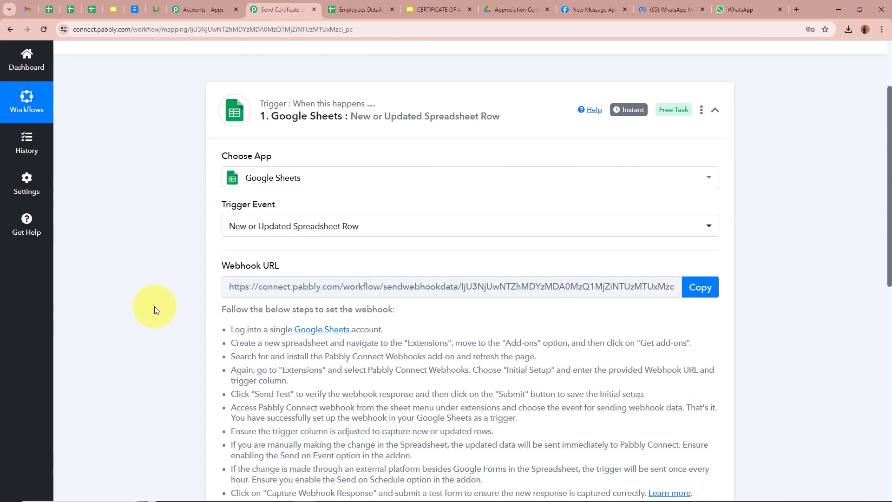
scroll(154, 306, "down", 1)
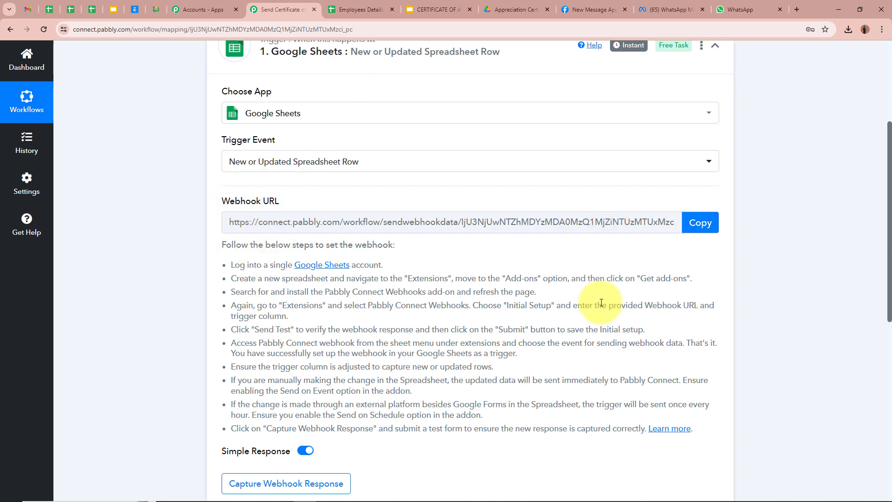
left_click(700, 222)
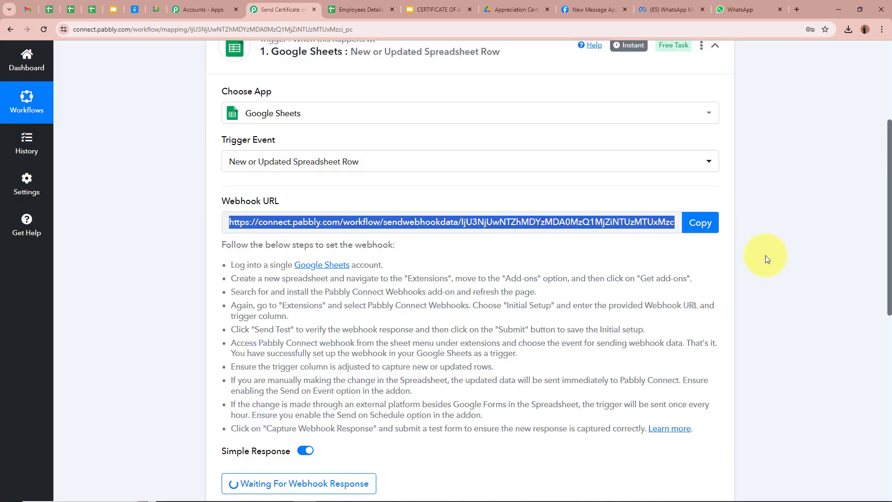
left_click_drag(223, 246, 335, 426)
left_click(447, 365)
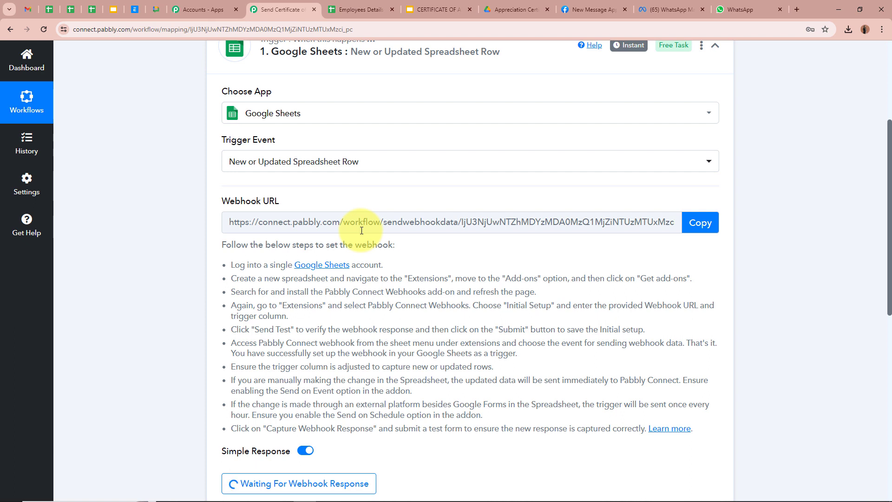
left_click(361, 8)
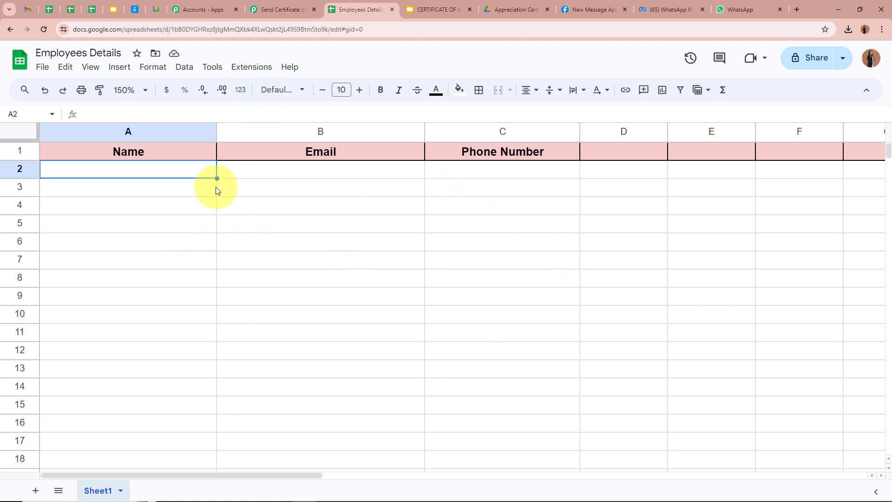
left_click(247, 69)
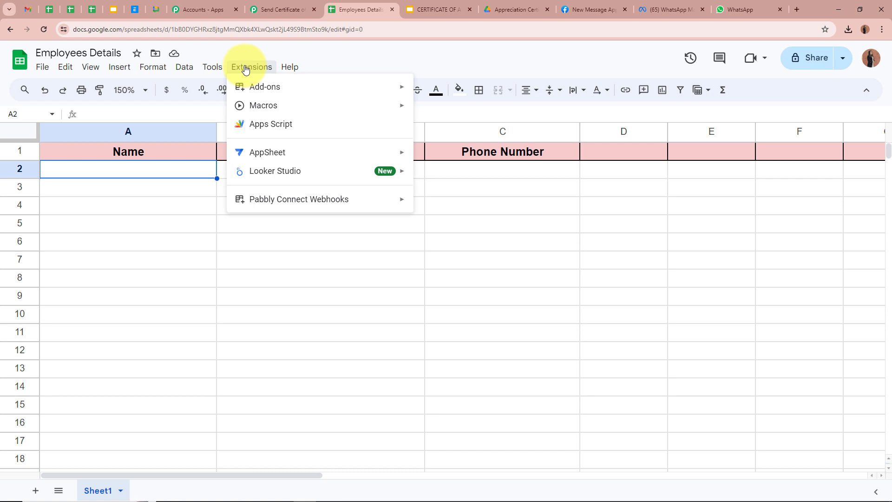
mouse_move(265, 87)
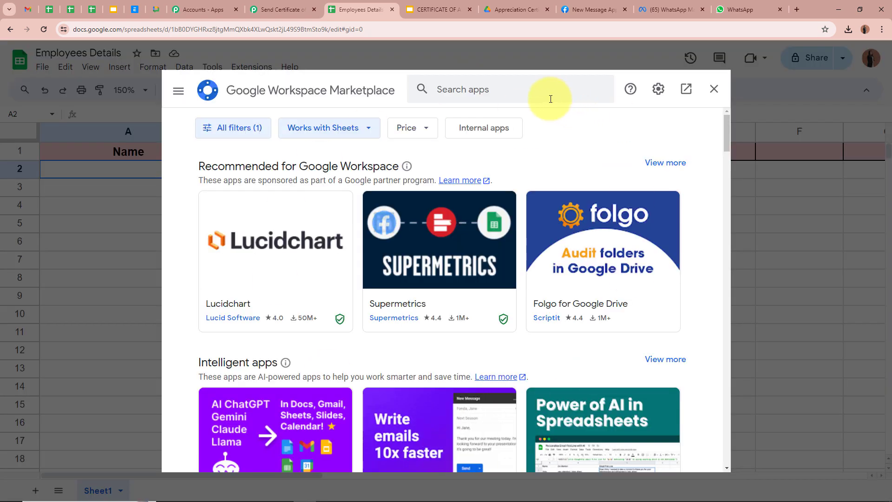
left_click(528, 86)
type("Pa")
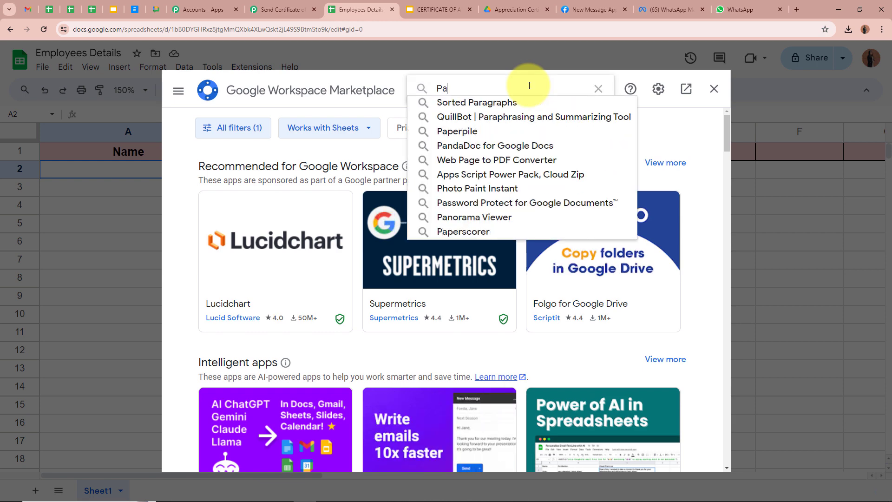
type("bbly")
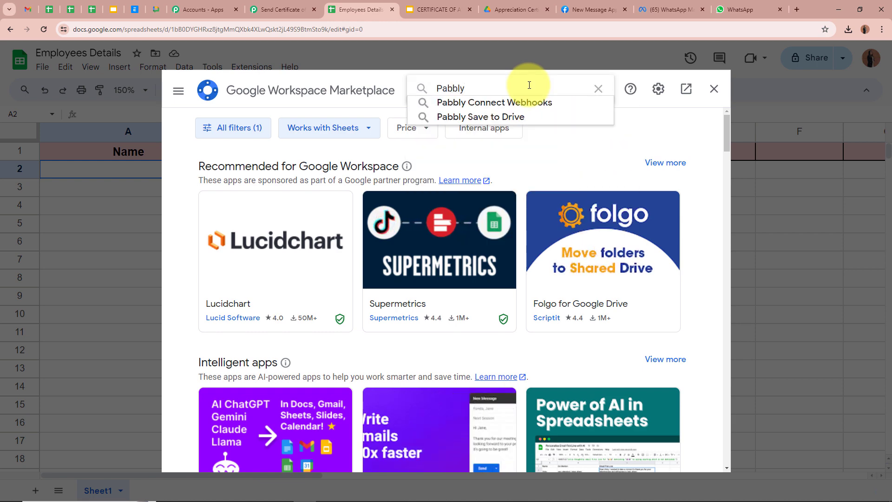
left_click(531, 103)
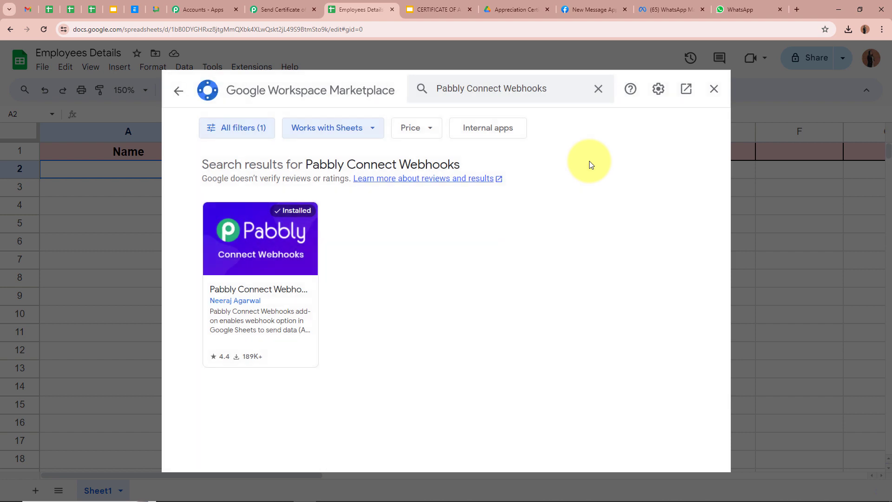
left_click(279, 291)
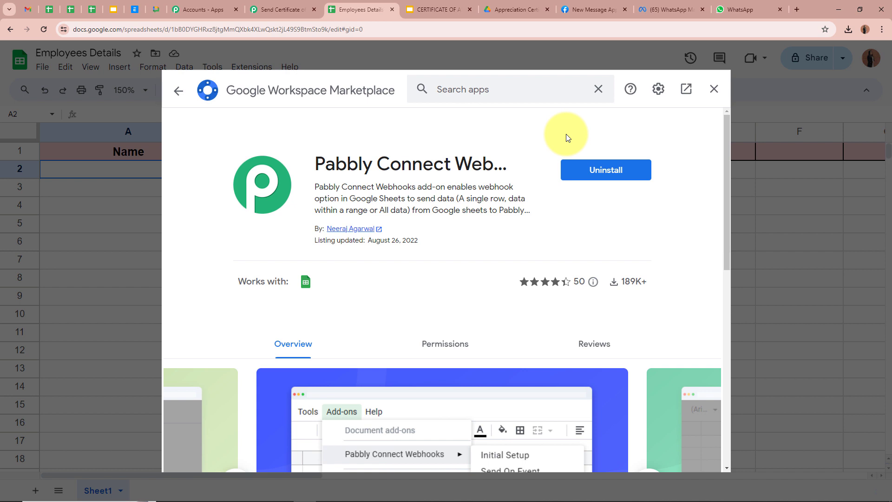
left_click(714, 89)
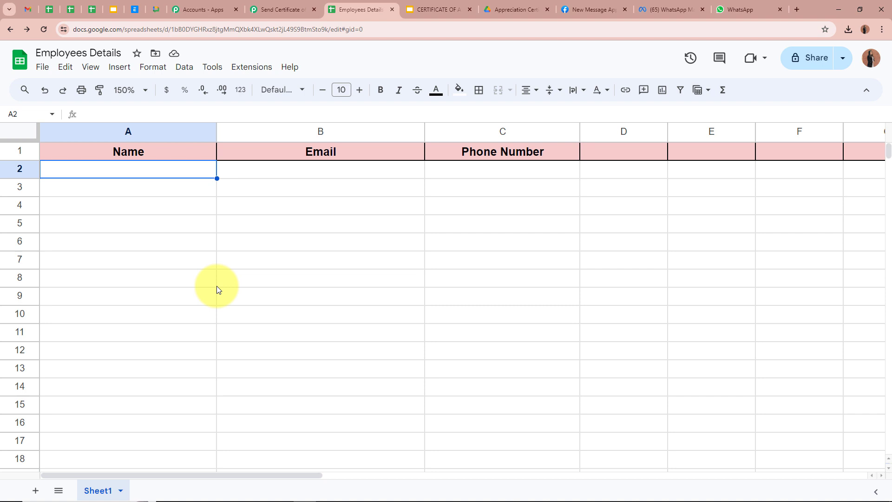
Open the Pabbly Connect Webhooks Initial Setup and paste the workflow's webhook URL.
left_click(249, 69)
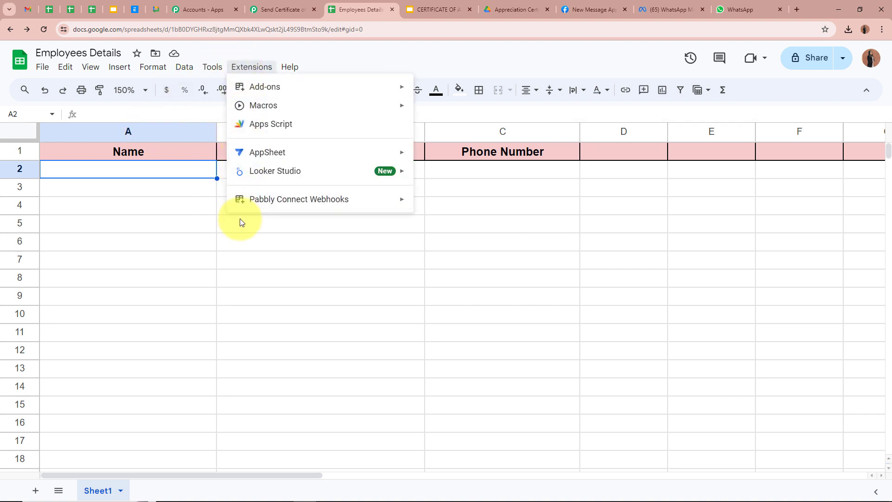
mouse_move(259, 201)
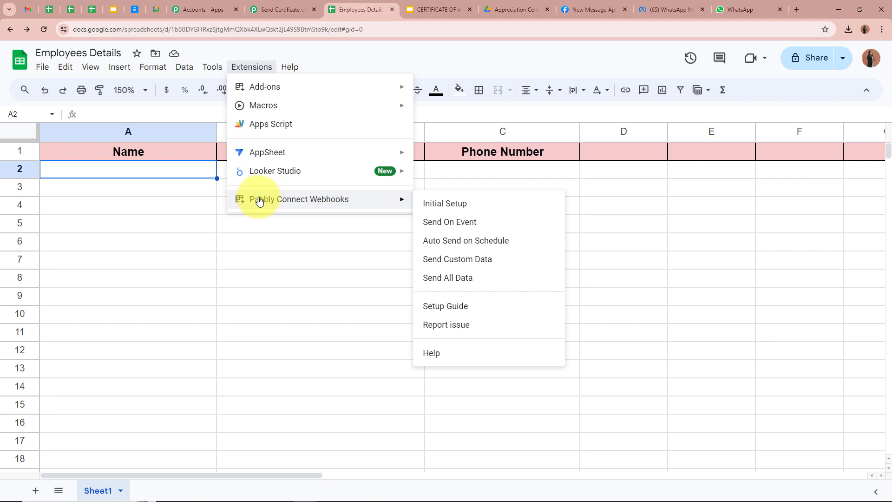
left_click(460, 202)
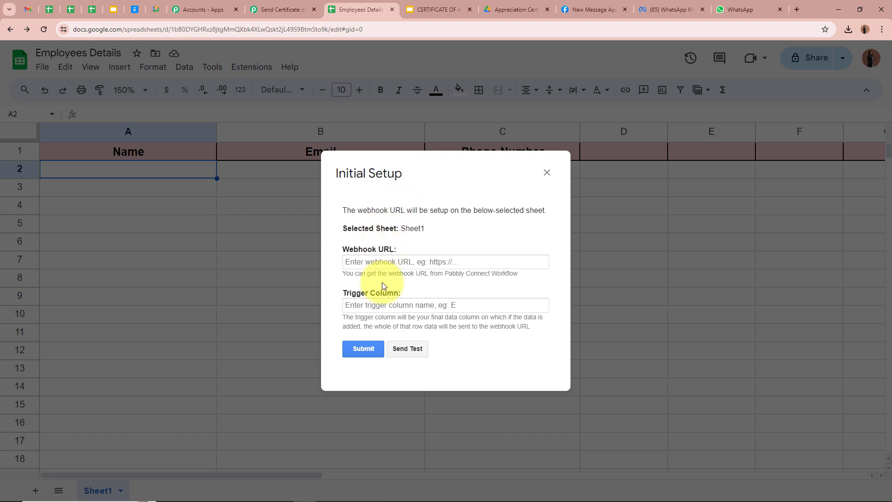
left_click(399, 258)
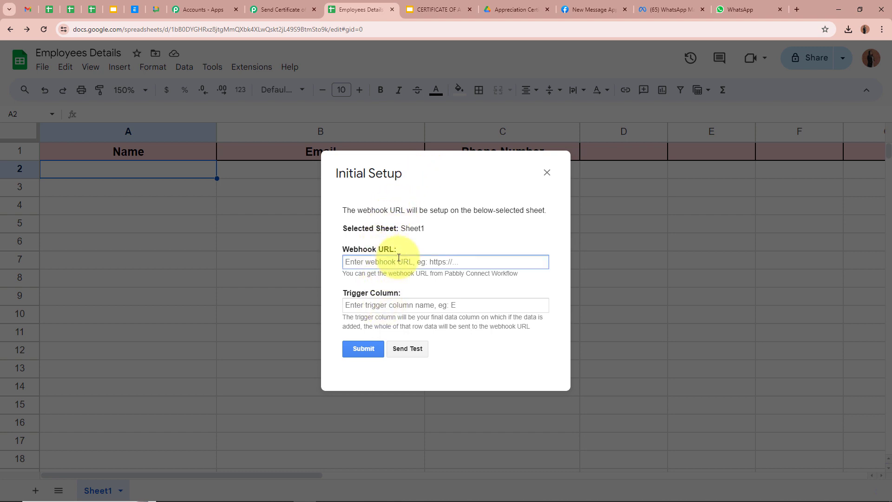
key("ctrl+v")
Set the trigger column to C, submit the setup, and close the success dialog.
left_click(408, 306)
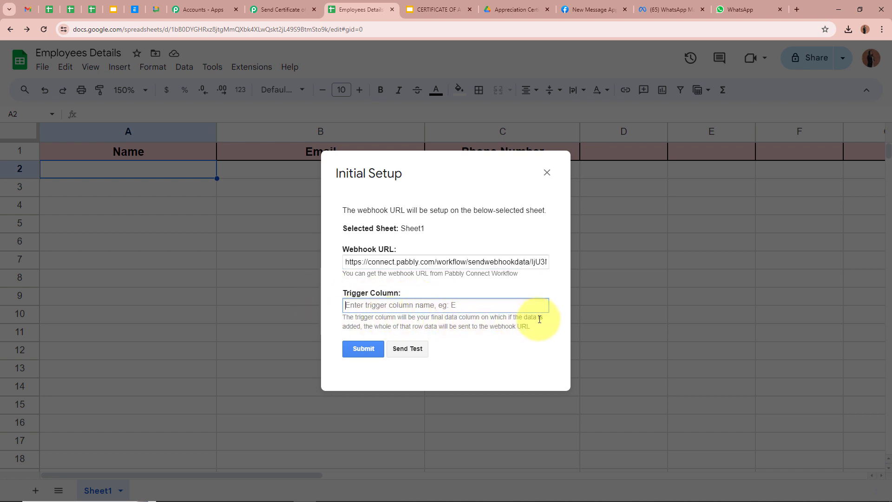
left_click_drag(451, 172, 302, 176)
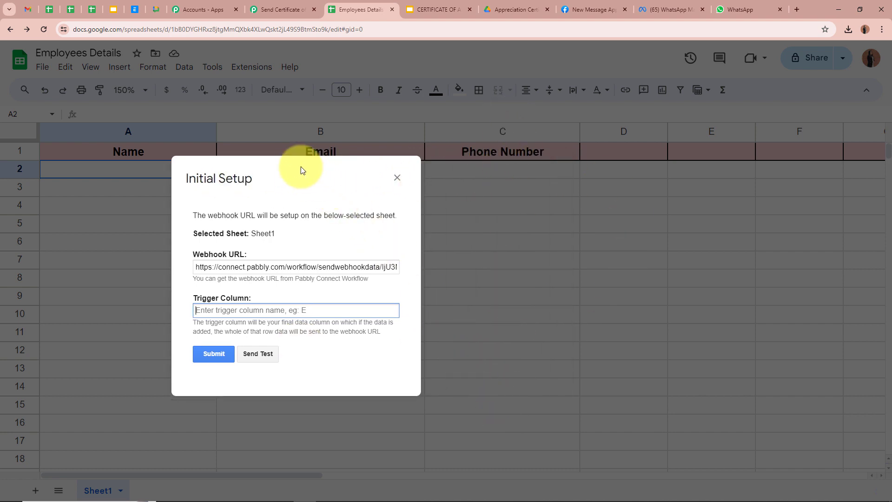
left_click_drag(348, 180, 475, 180)
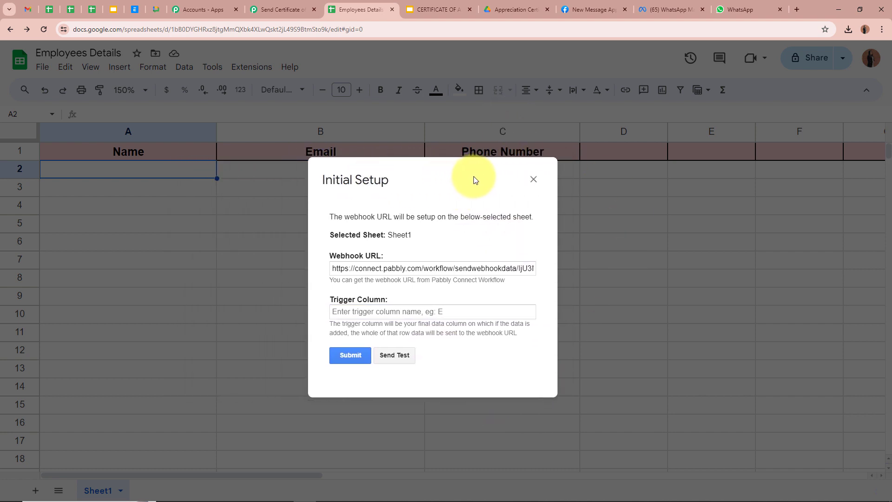
left_click(437, 312)
type("C")
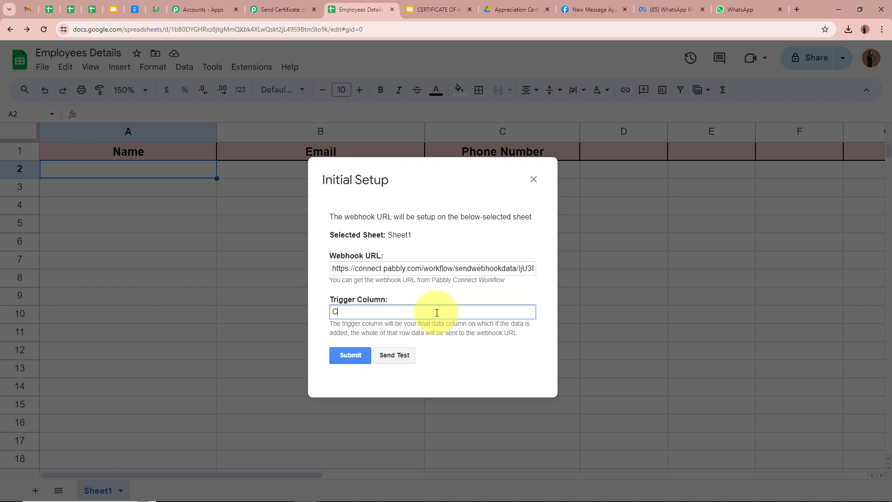
left_click(357, 350)
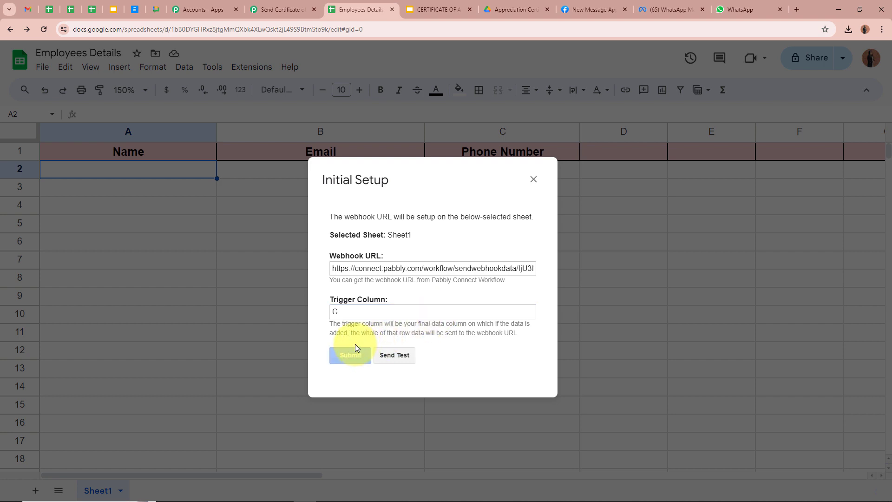
left_click_drag(330, 366, 522, 368)
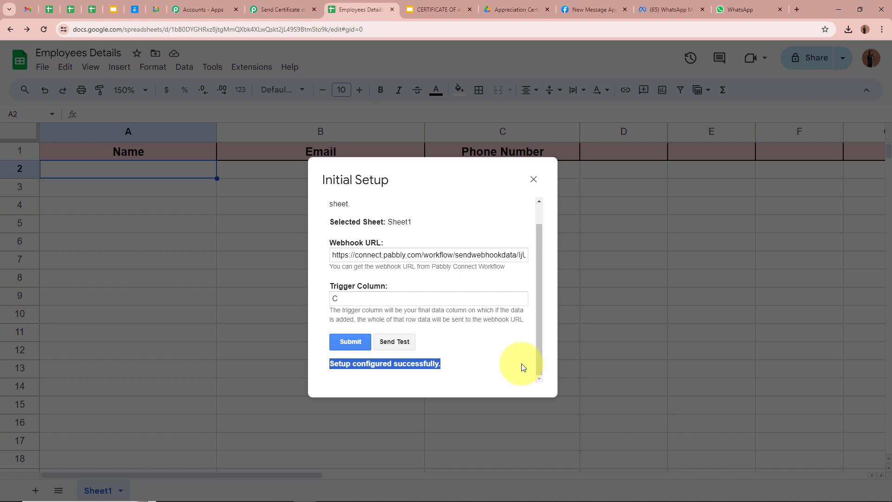
left_click(533, 179)
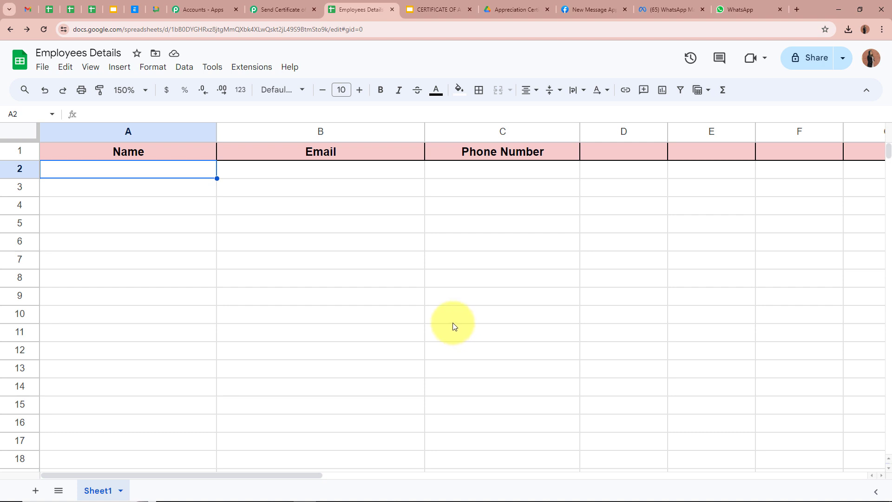
Turn on Send On Event in the Pabbly Connect Webhooks add-on and verify it's checked.
left_click(249, 67)
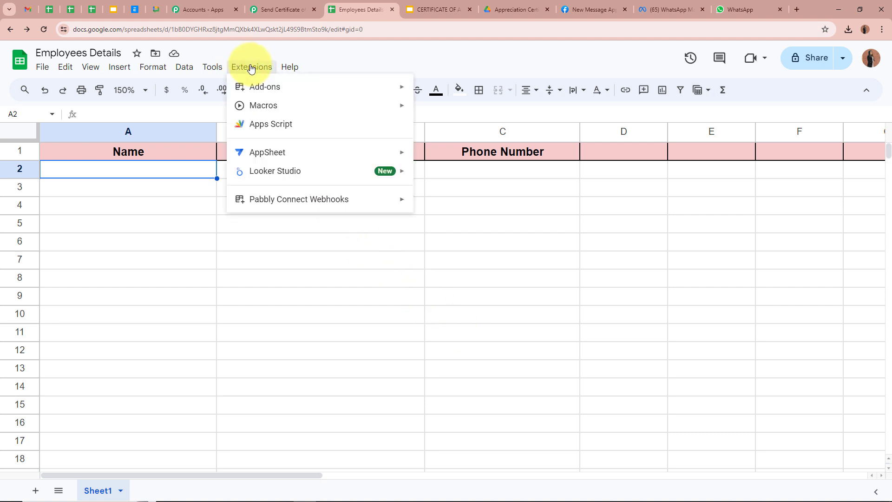
mouse_move(308, 199)
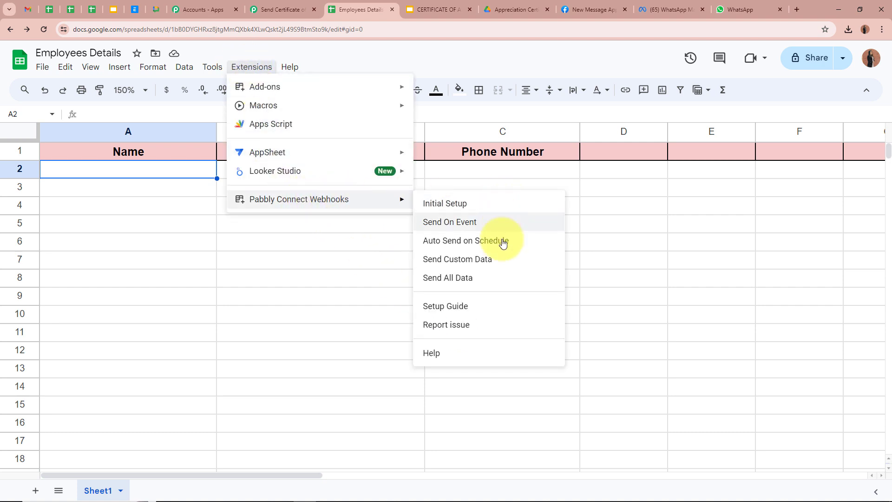
left_click(470, 223)
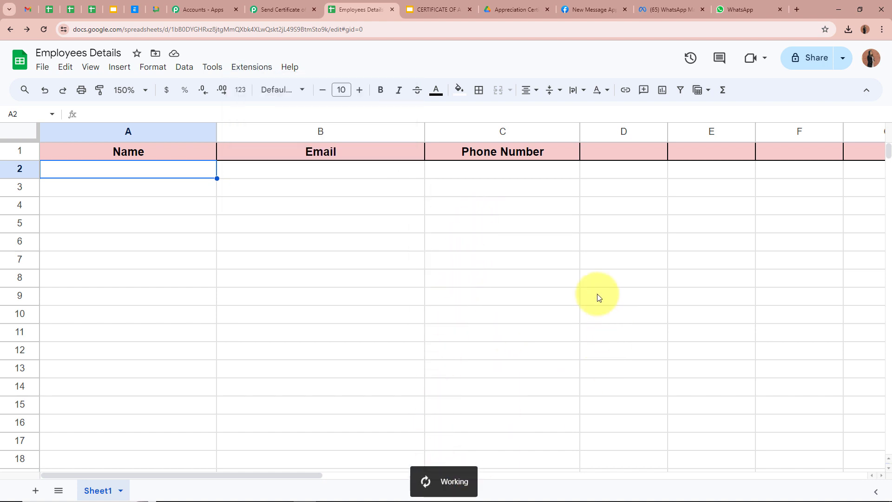
left_click(251, 66)
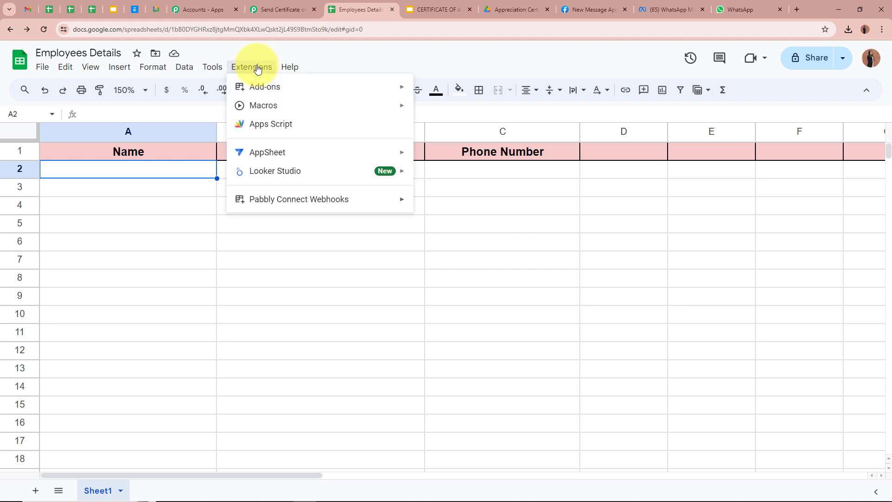
mouse_move(272, 199)
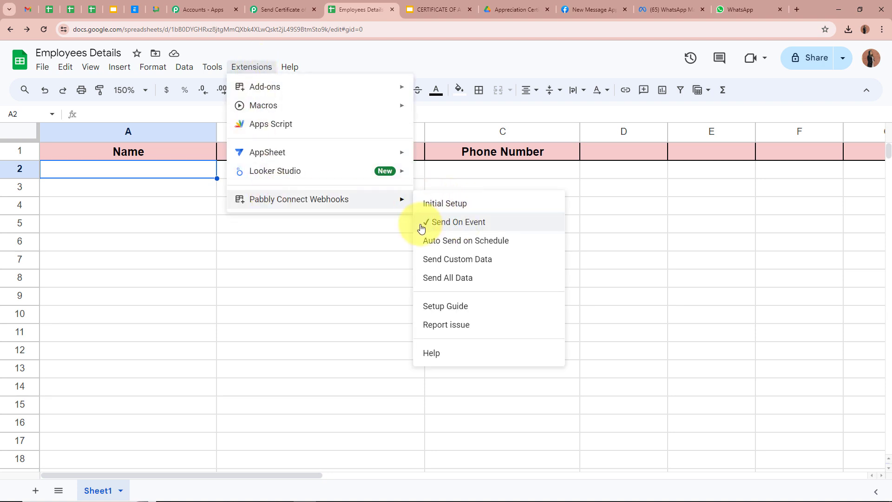
left_click(346, 241)
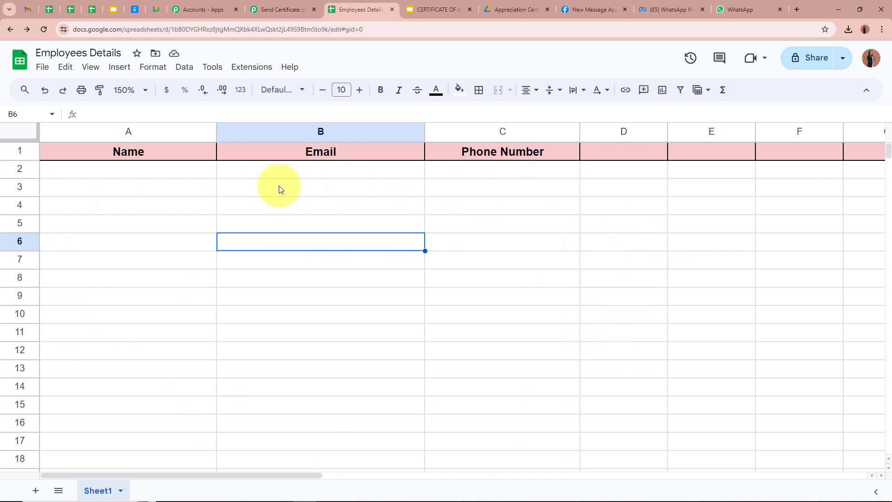
left_click(279, 10)
scroll(133, 288, "down", 4)
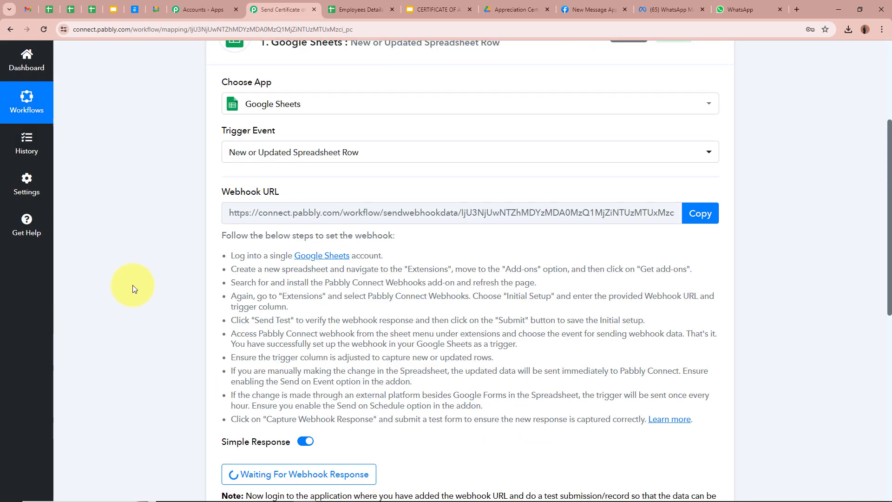
scroll(111, 277, "up", 8)
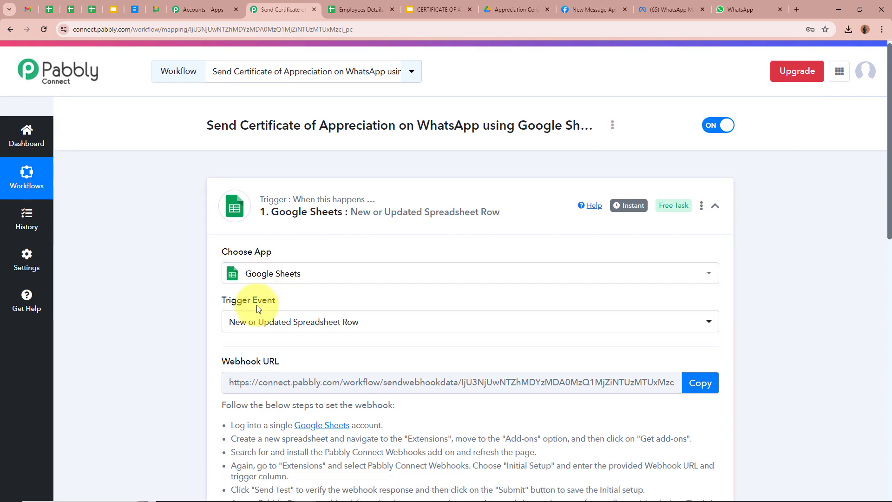
scroll(256, 305, "down", 5)
scroll(210, 378, "up", 7)
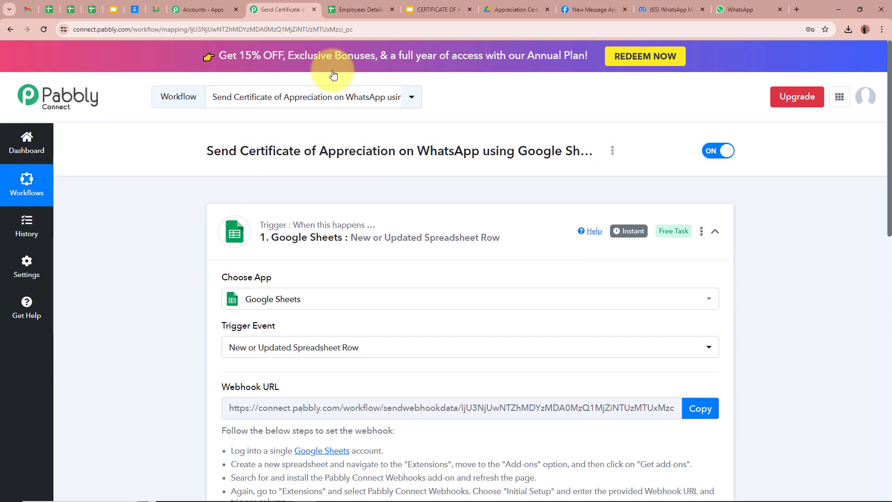
left_click(351, 10)
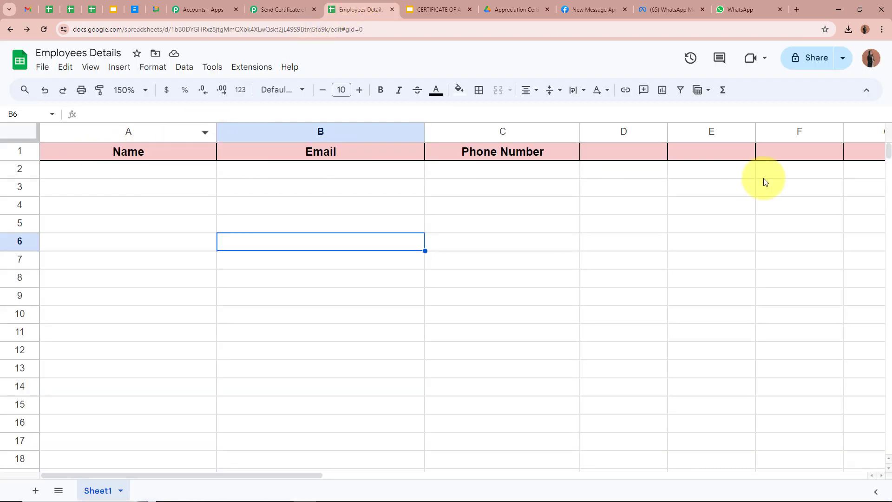
Enter a test employee's name, e-mail address and phone number in cells A2, B2 and C2.
left_click(183, 153)
left_click(320, 152)
left_click(456, 153)
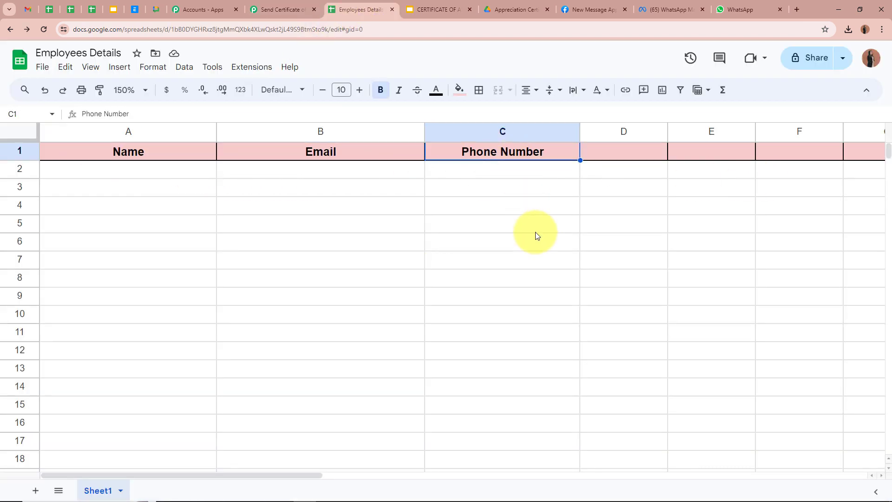
left_click(180, 173)
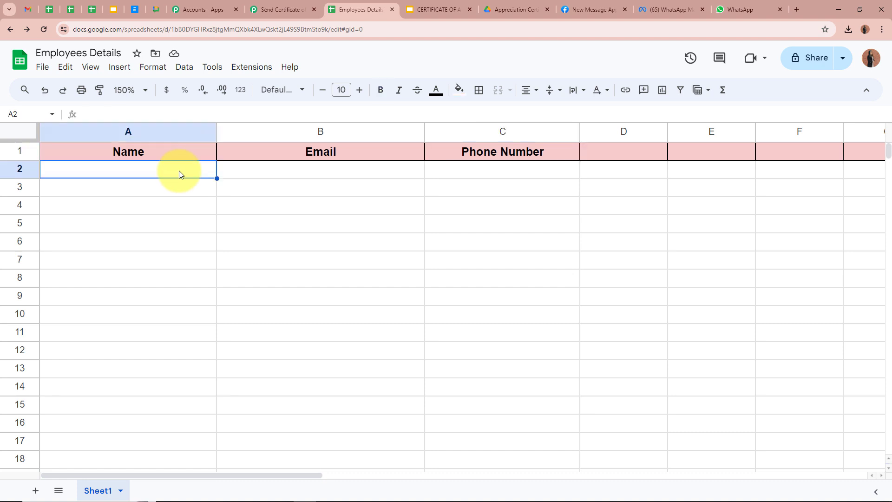
type("T")
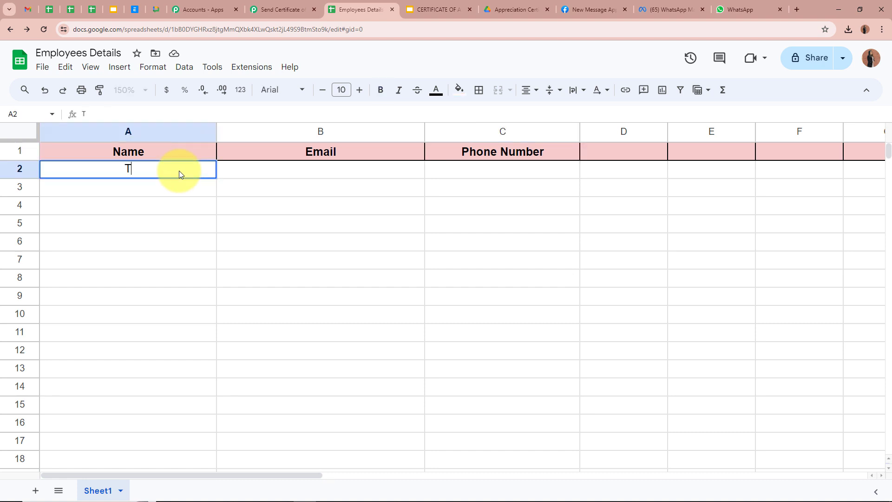
type("est User")
left_click(351, 170)
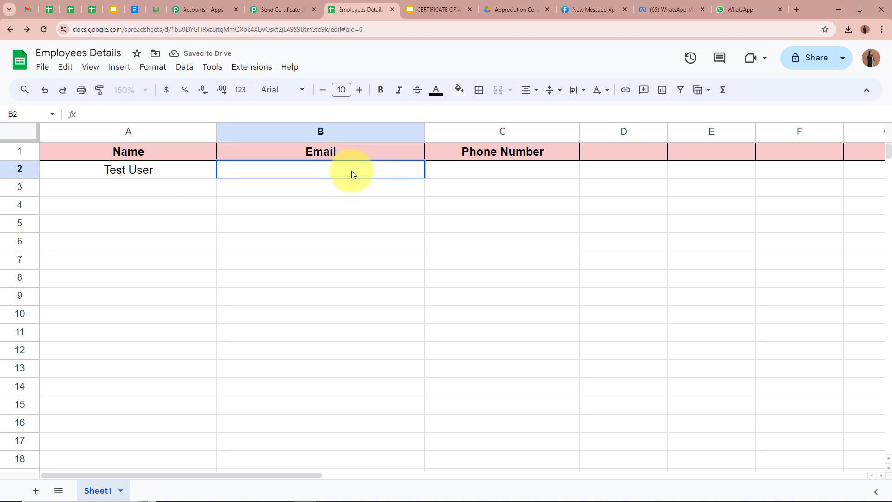
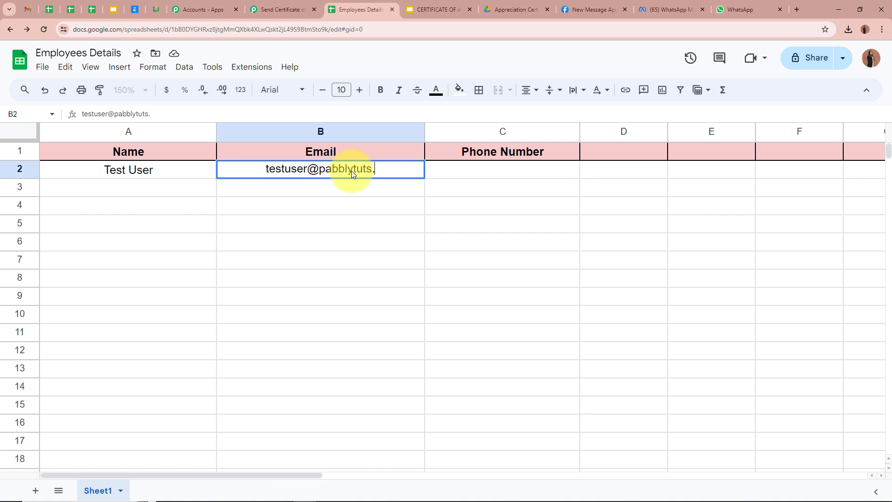
left_click(462, 175)
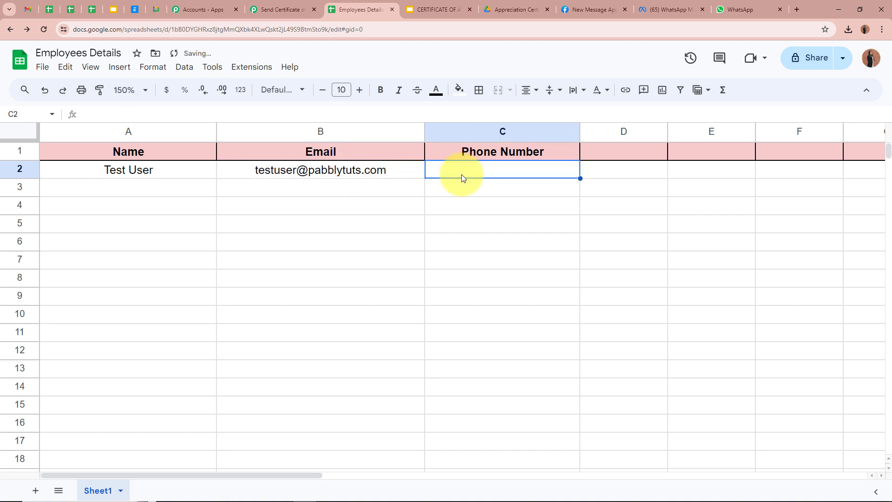
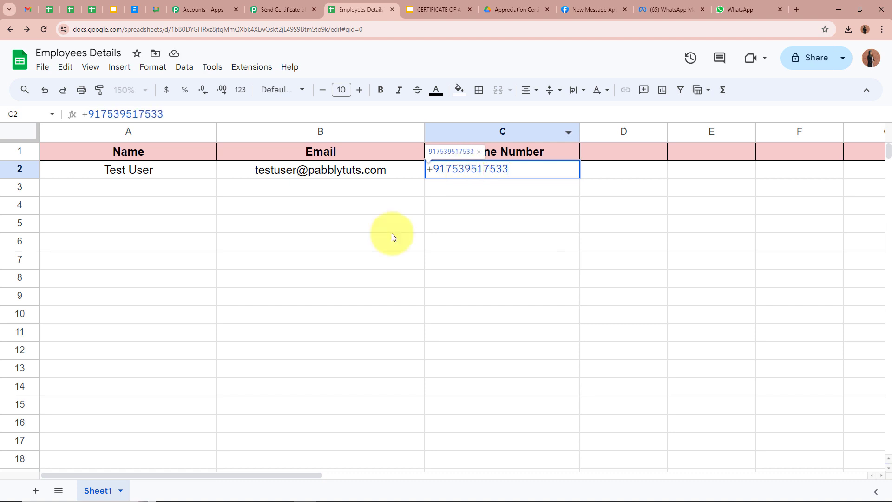
left_click(392, 232)
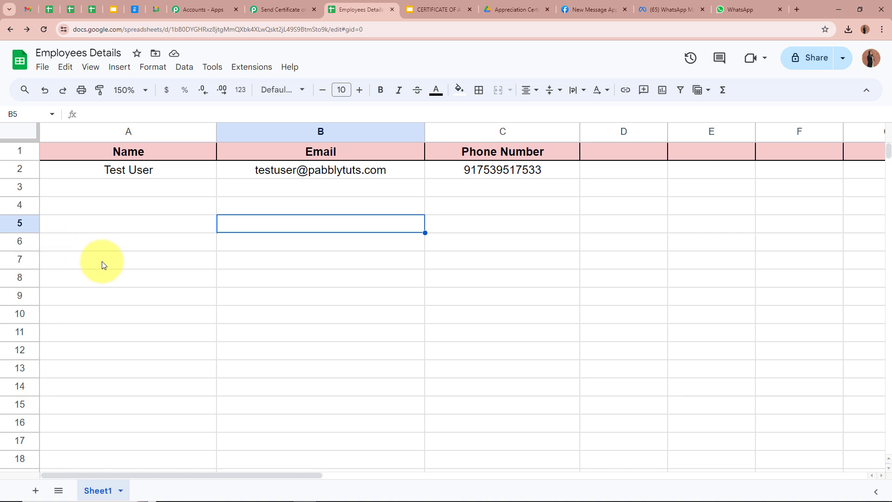
Check that Response Received lists the new row's name, e-mail and phone, then collapse the Google Sheets trigger.
left_click(291, 10)
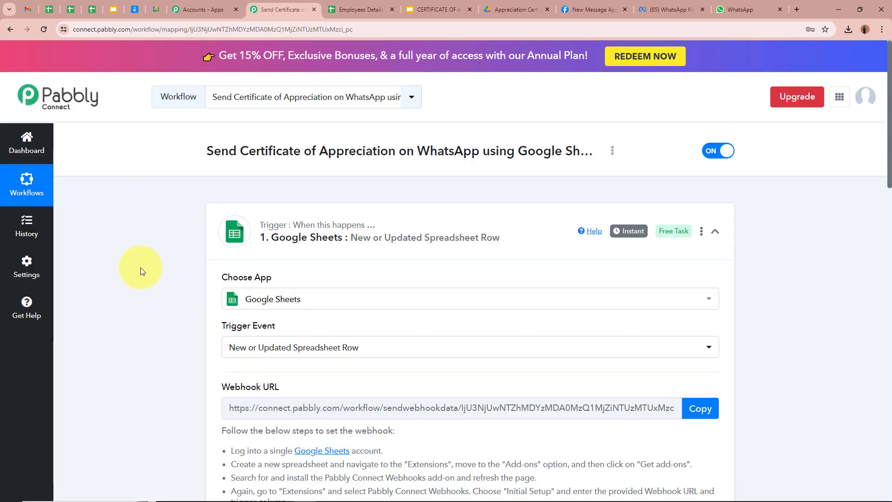
scroll(140, 270, "down", 5)
scroll(140, 267, "down", 5)
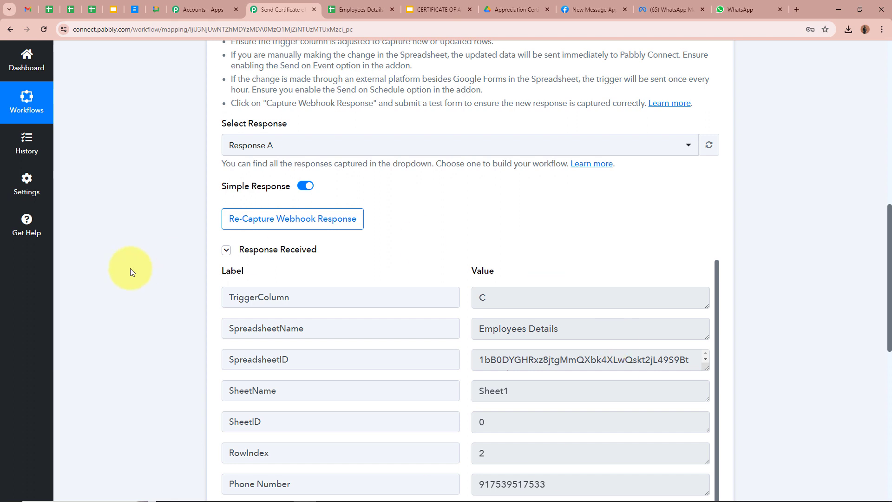
scroll(130, 269, "down", 2)
scroll(489, 315, "down", 1)
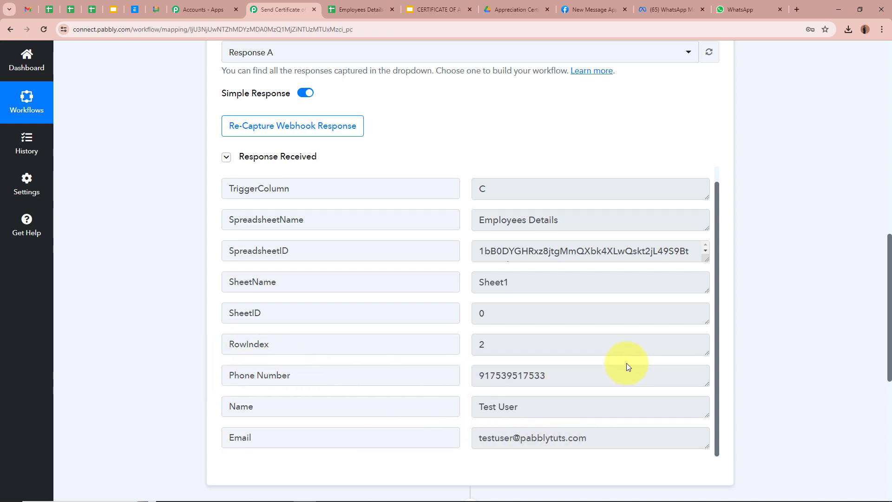
scroll(627, 363, "up", 1)
scroll(839, 314, "up", 5)
scroll(829, 317, "up", 5)
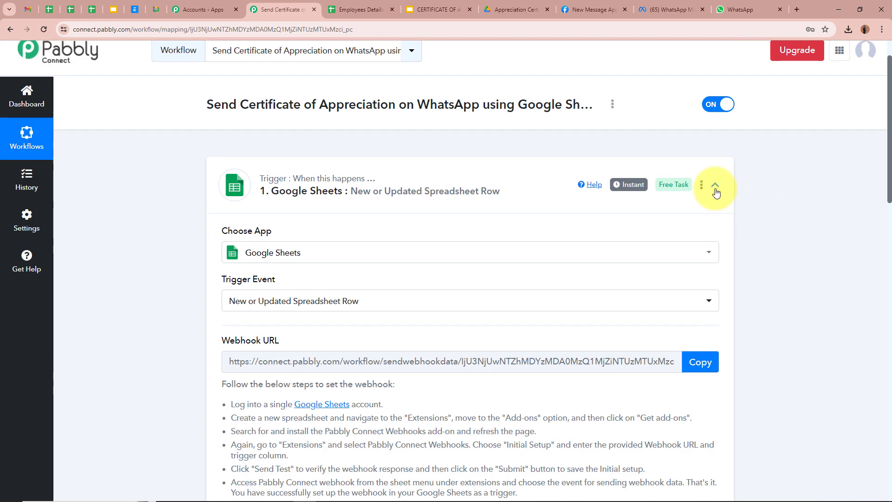
left_click(715, 184)
scroll(401, 215, "up", 1)
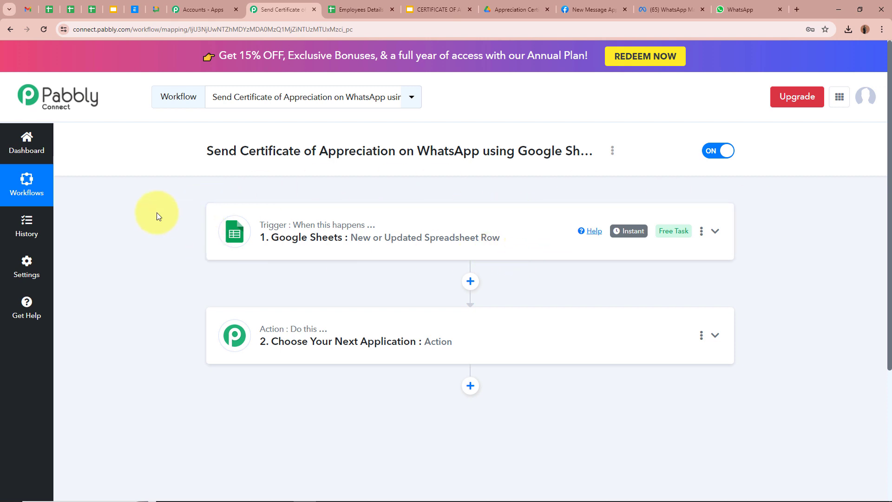
scroll(157, 213, "down", 1)
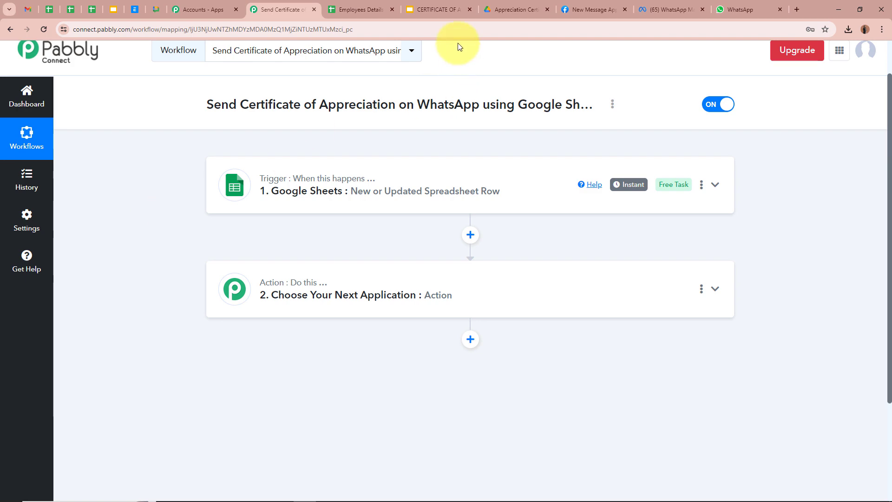
Pick Google Slides as the app for the empty action step.
left_click(437, 10)
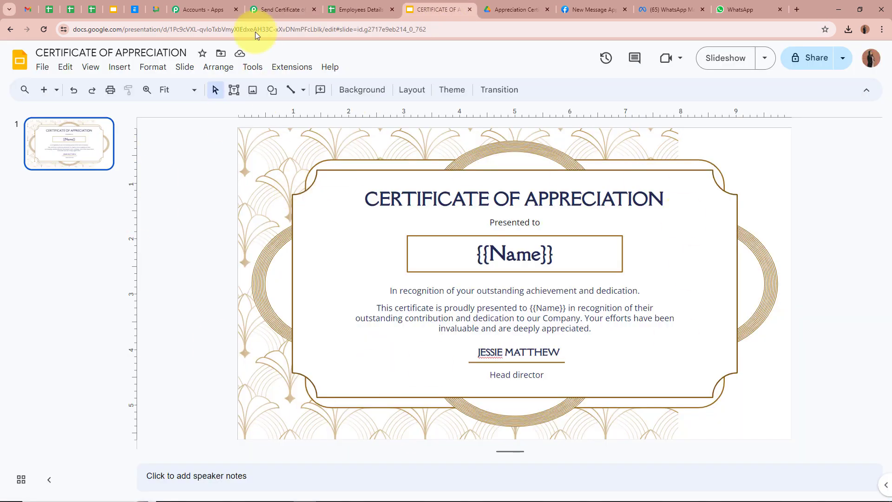
left_click(265, 9)
left_click(717, 291)
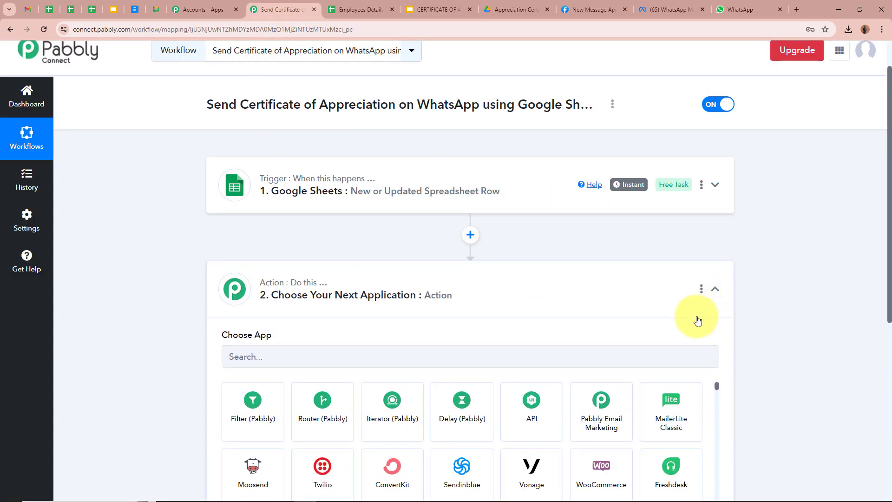
left_click(432, 237)
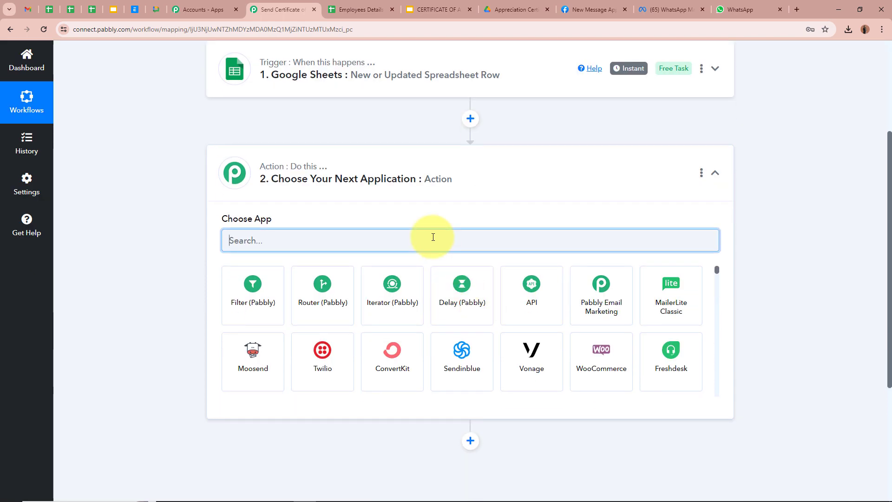
type("Google")
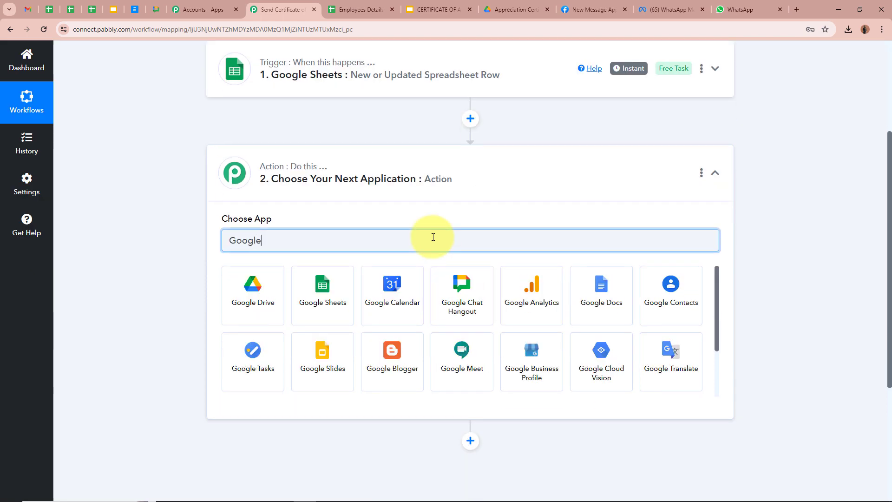
left_click(304, 379)
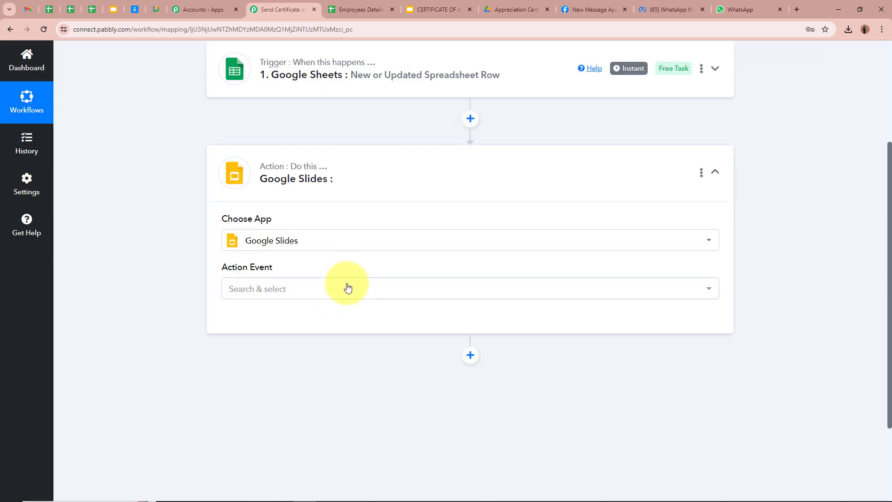
Set the action event to Create Presentation From Template and start adding a new account connection.
left_click(346, 287)
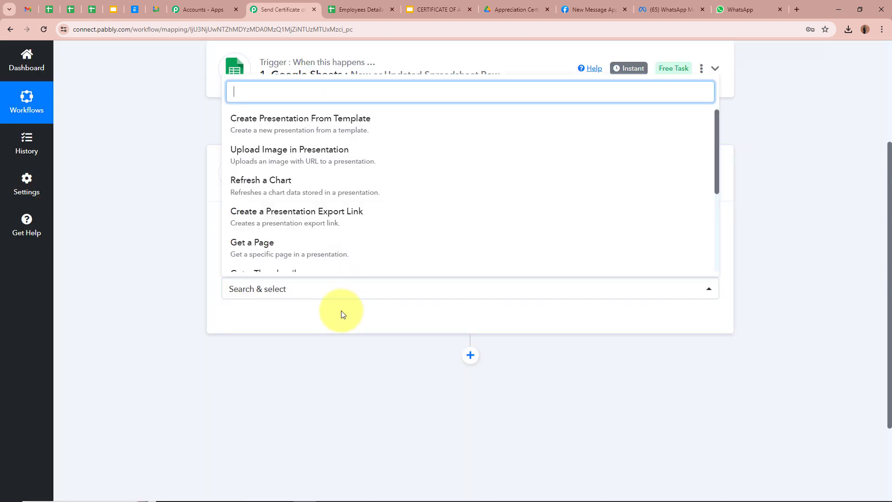
left_click(382, 124)
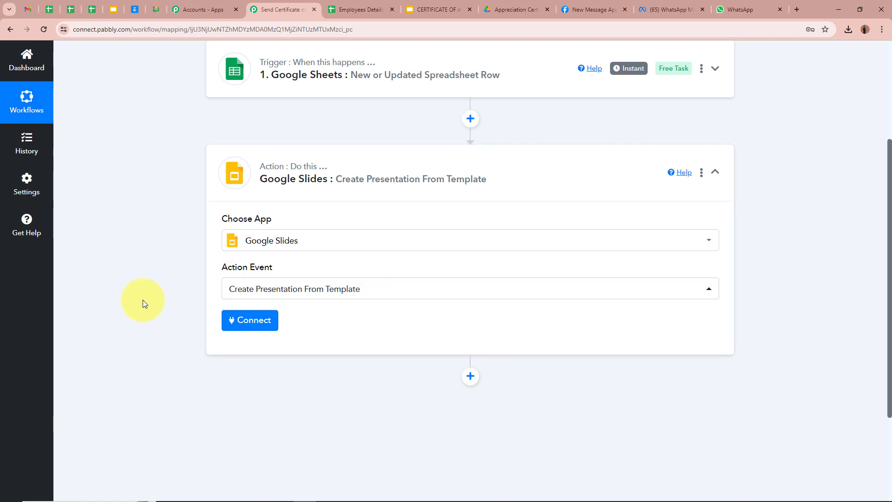
left_click(253, 327)
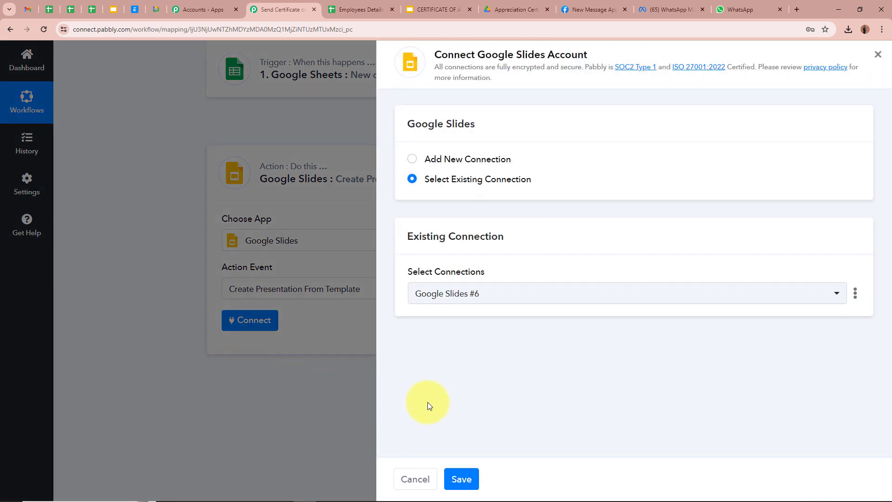
left_click(413, 160)
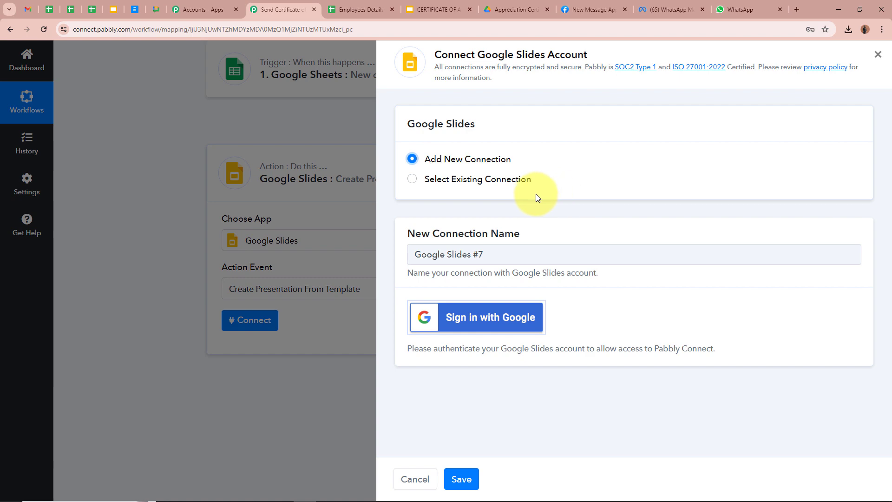
Sign in with Google and allow Pabbly access so the Google Slides account connects.
left_click(469, 326)
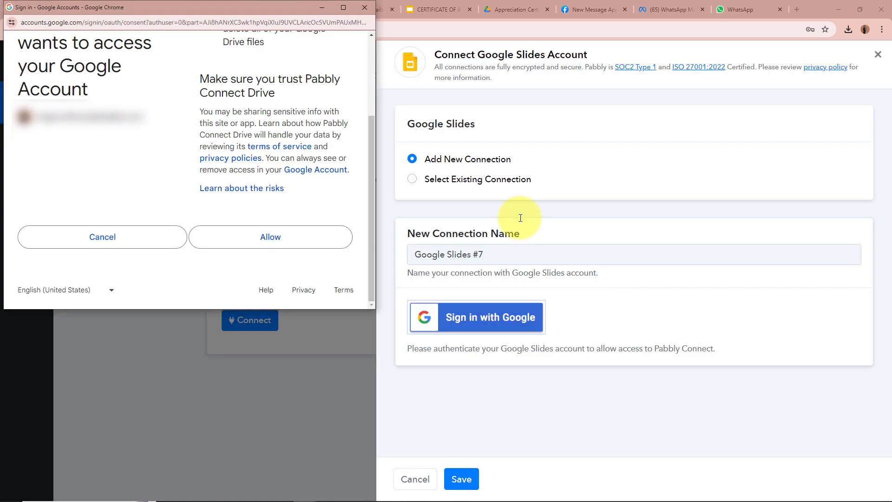
left_click(267, 239)
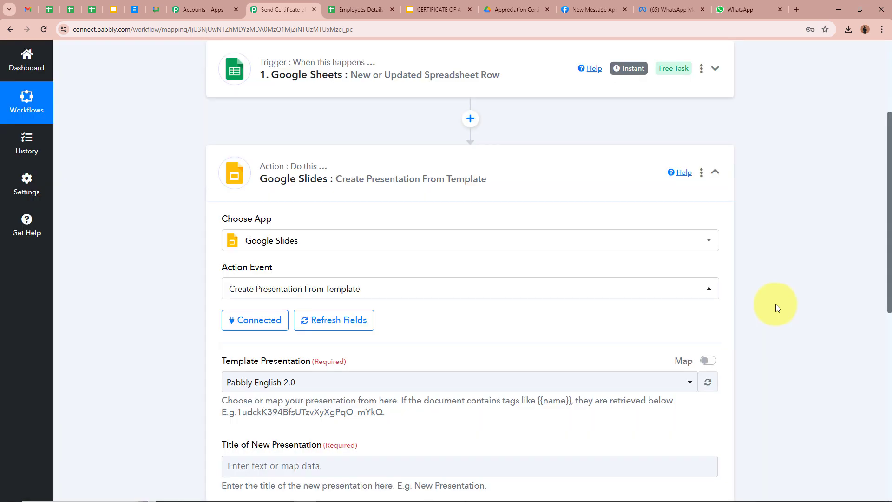
Review the Google Slides step's fields against the certificate template slide.
scroll(771, 297, "down", 2)
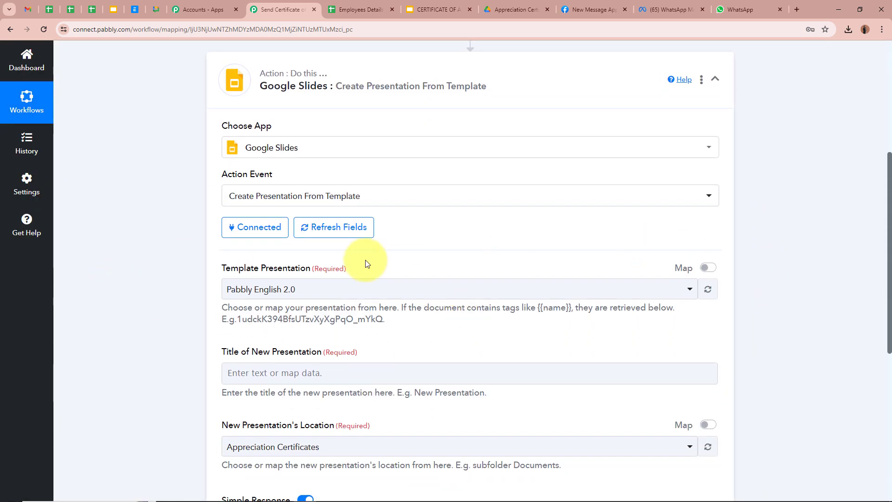
scroll(141, 295, "down", 1)
left_click(432, 10)
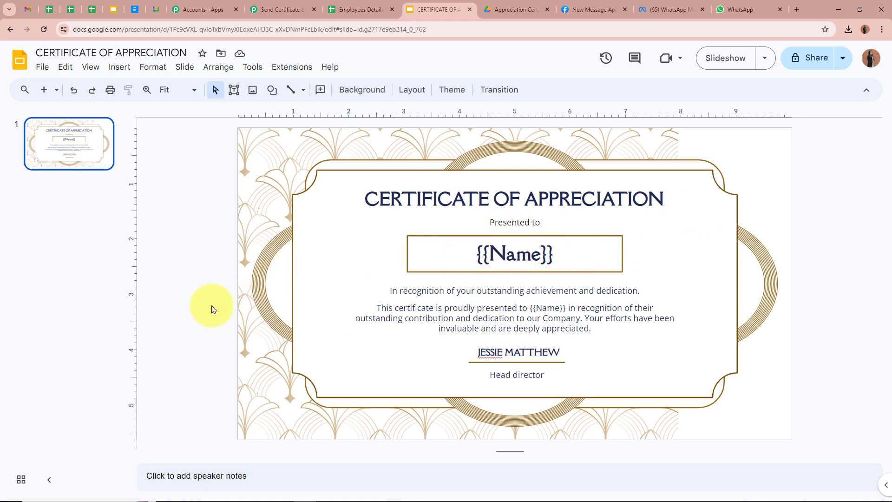
left_click(288, 9)
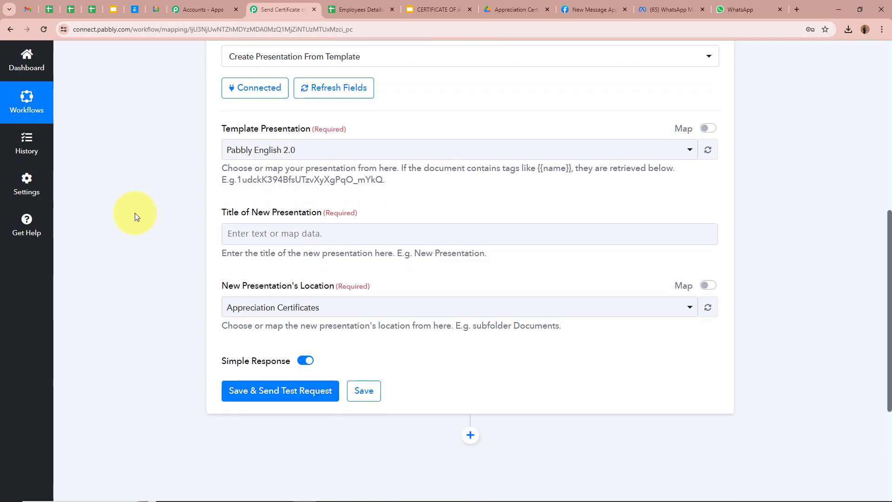
Choose CERTIFICATE OF APPRECIATION as the template presentation.
left_click(384, 150)
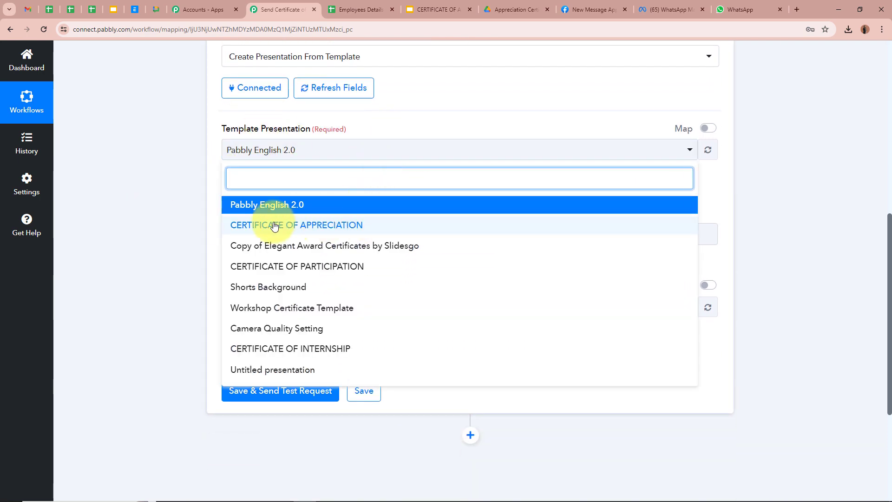
left_click(346, 225)
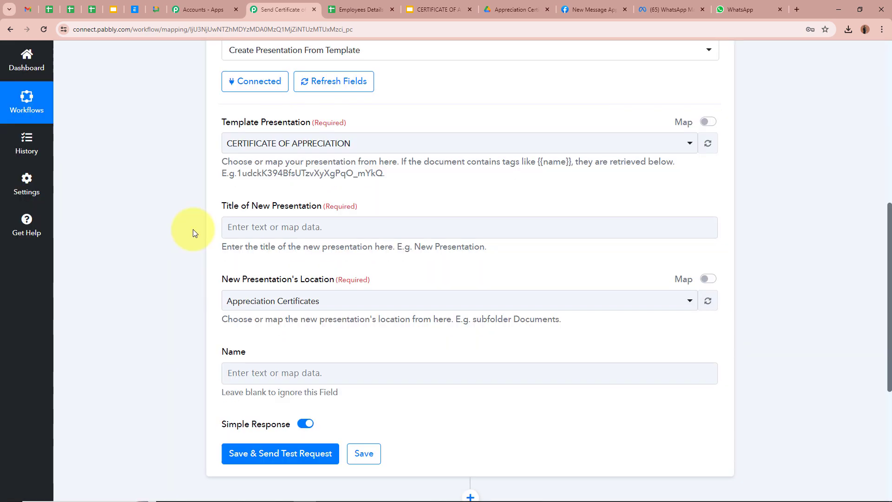
scroll(260, 186, "down", 2)
Set the title to 'Appreciation Certificate- ' followed by the mapped 1. Name from Google Sheets.
left_click(314, 141)
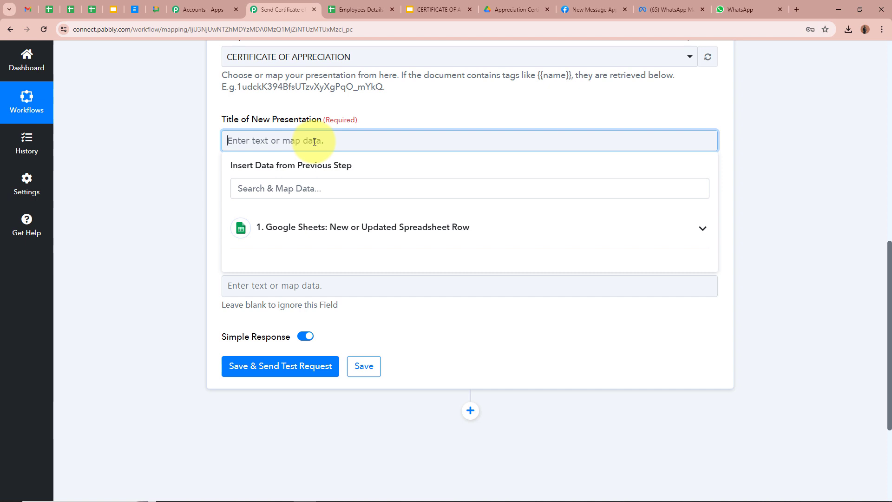
type("Appreciation Certificate-")
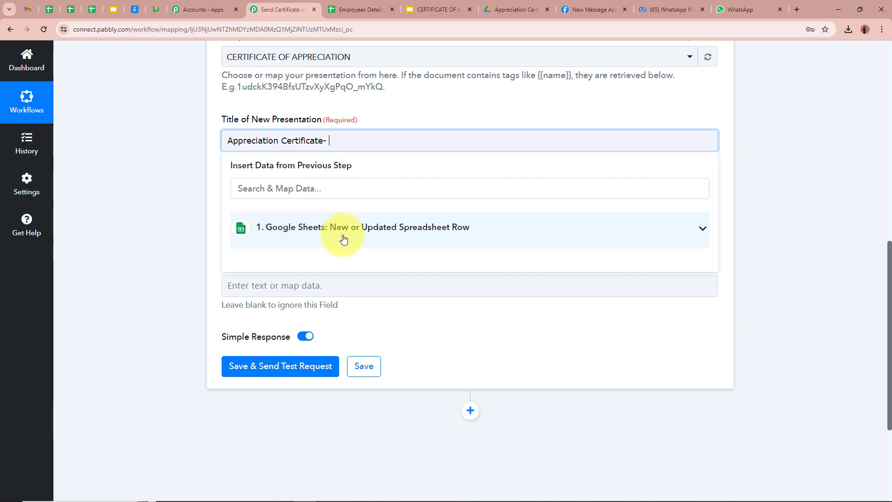
scroll(493, 237, "up", 9)
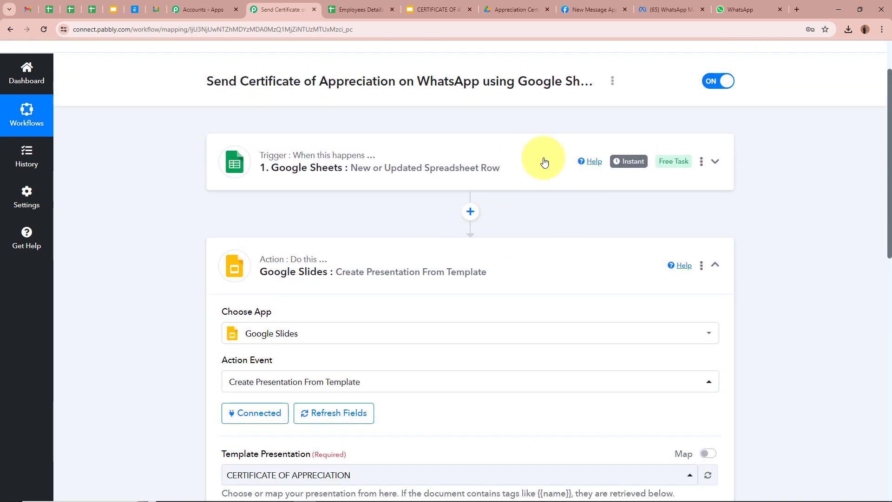
scroll(170, 241, "down", 8)
scroll(167, 264, "down", 3)
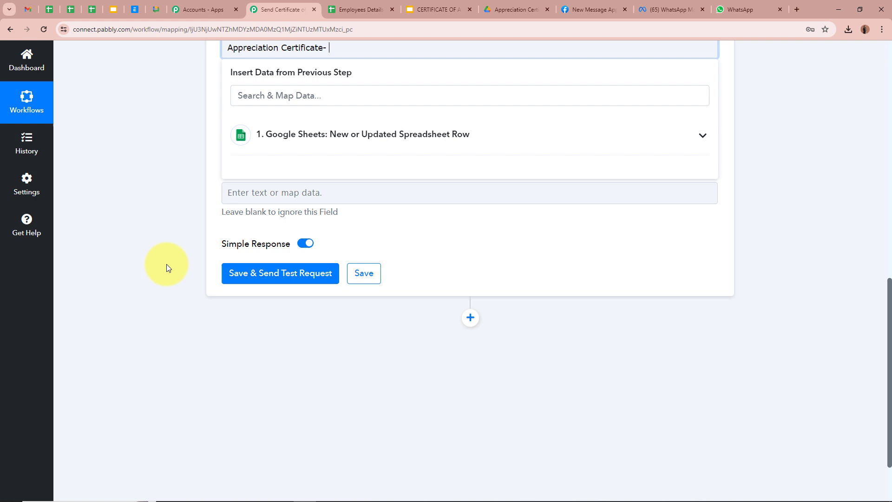
left_click(702, 134)
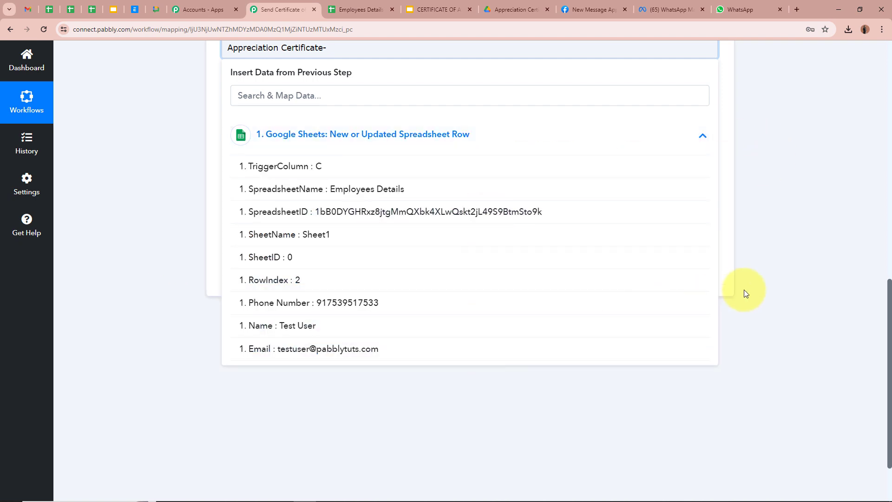
scroll(743, 289, "up", 1)
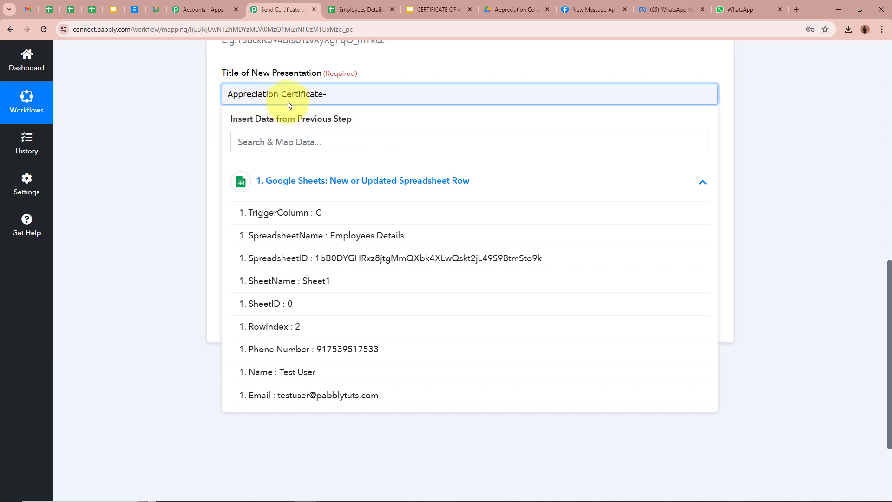
left_click(316, 381)
left_click(143, 235)
scroll(140, 221, "up", 1)
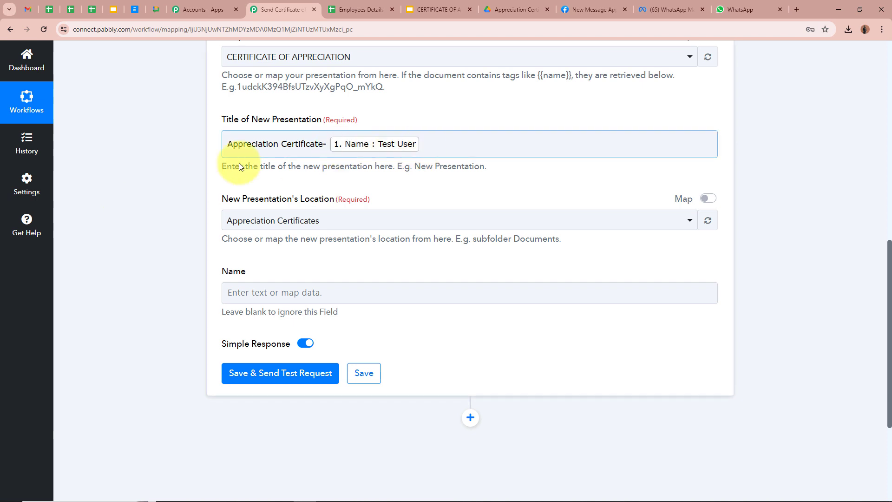
scroll(136, 158, "down", 1)
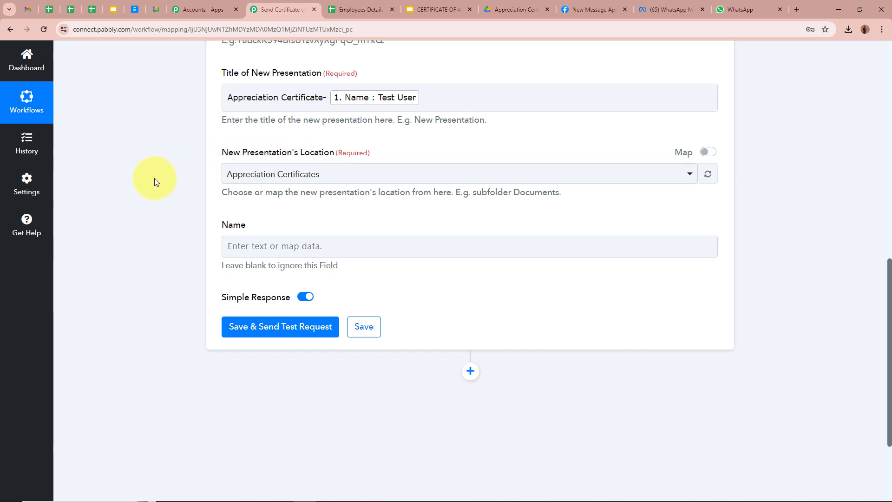
Confirm the Appreciation Certificates Drive folder and keep it as the save location.
scroll(191, 141, "up", 2)
scroll(119, 219, "down", 2)
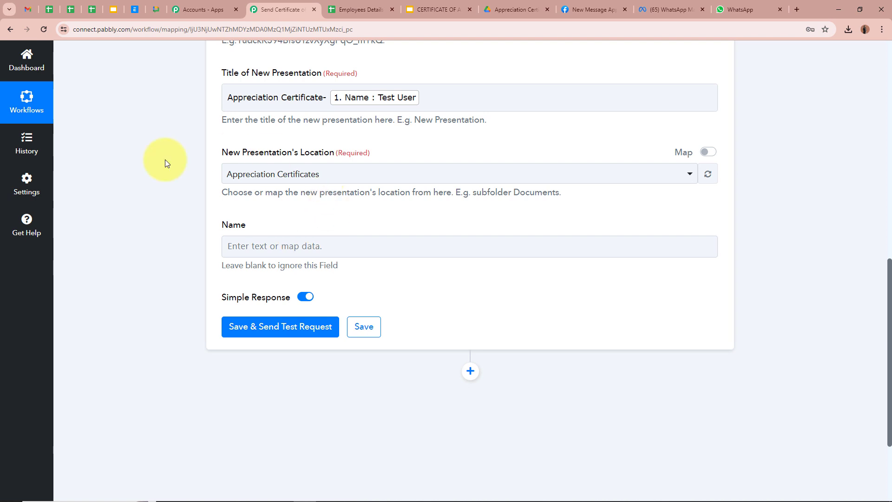
left_click(521, 8)
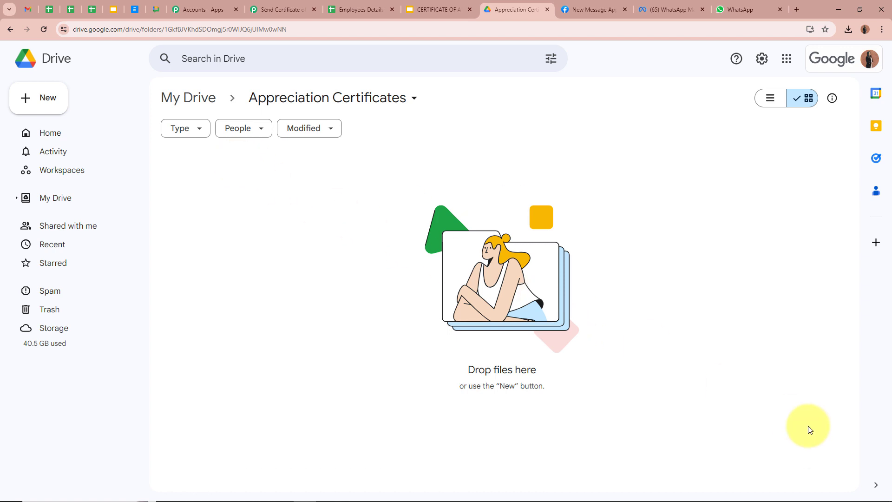
left_click(292, 3)
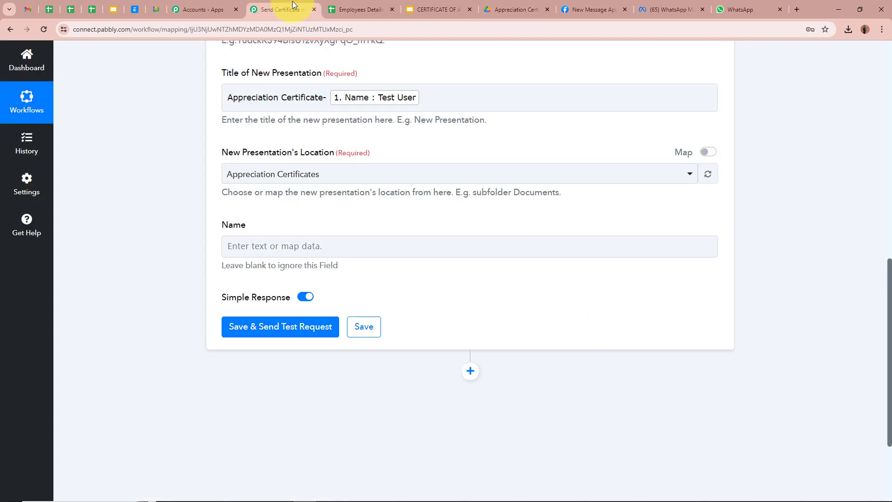
left_click(395, 175)
left_click(371, 228)
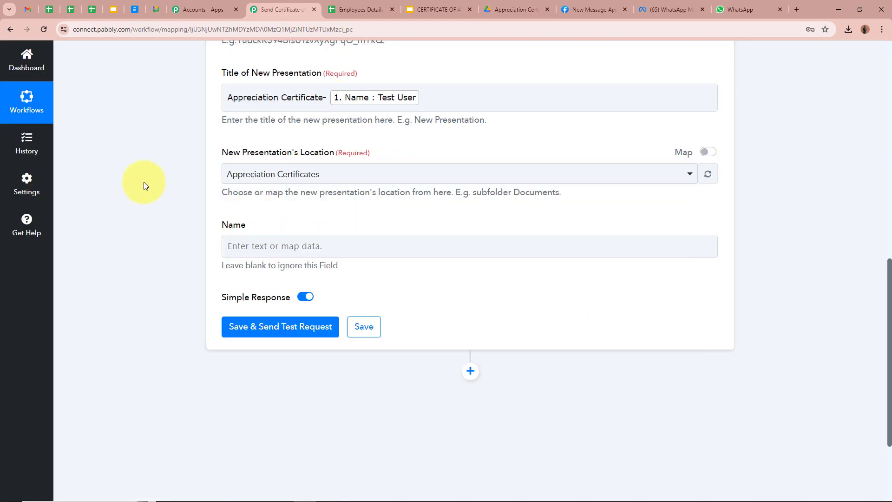
Map the sheet's Name value into the Name placeholder field and send a test request.
scroll(143, 182, "down", 2)
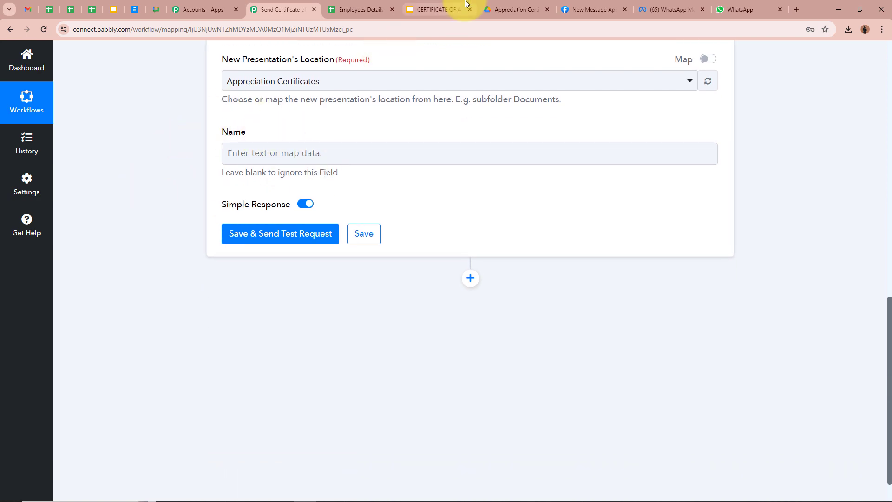
left_click(424, 7)
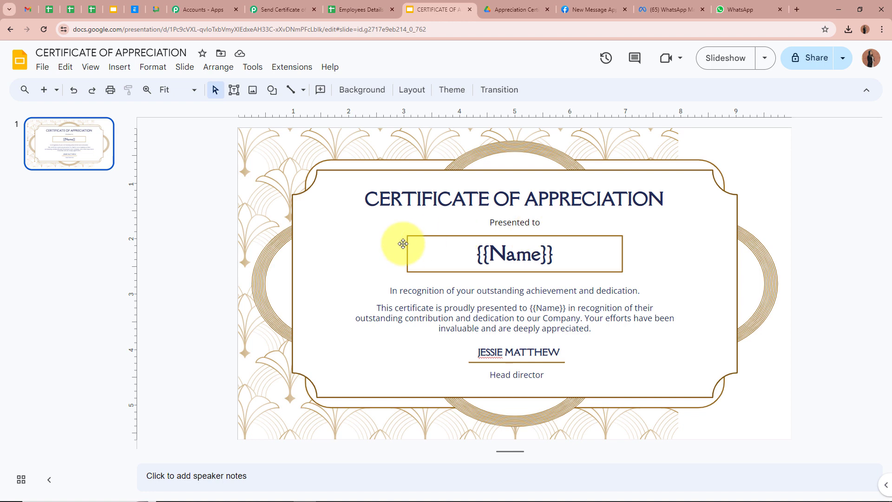
left_click(279, 10)
left_click(245, 153)
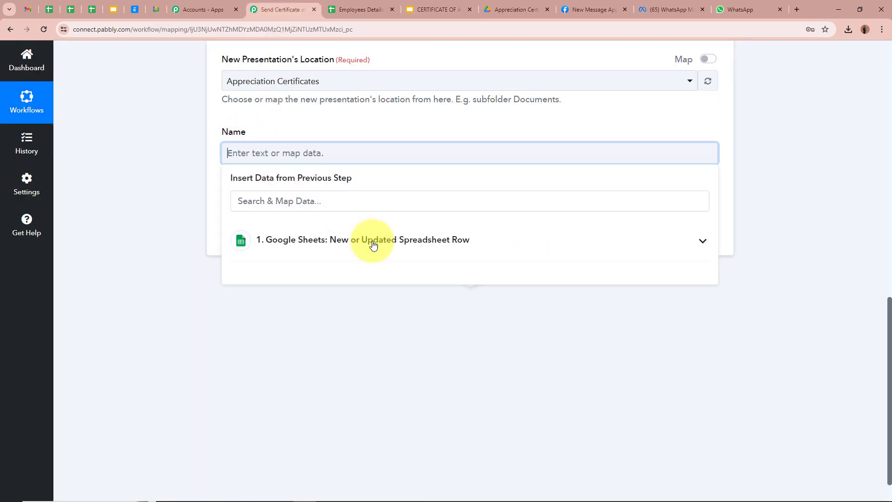
left_click(369, 241)
left_click(376, 432)
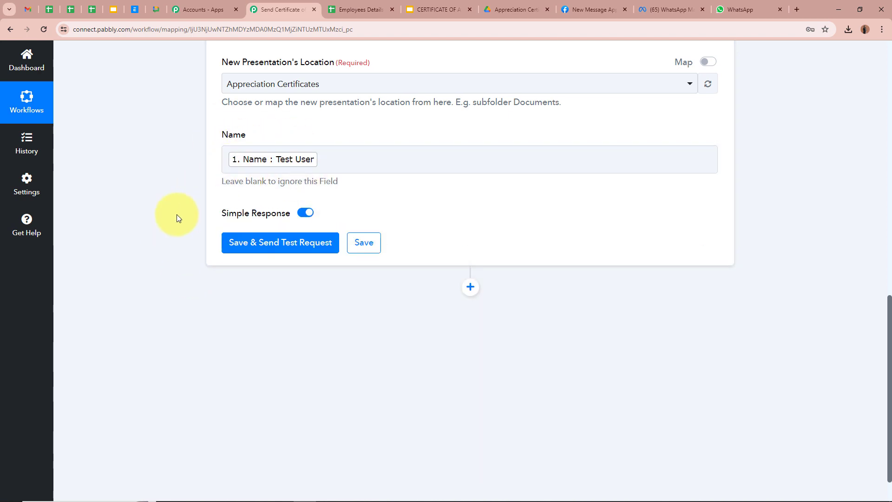
scroll(176, 214, "up", 4)
scroll(177, 214, "down", 4)
left_click(258, 240)
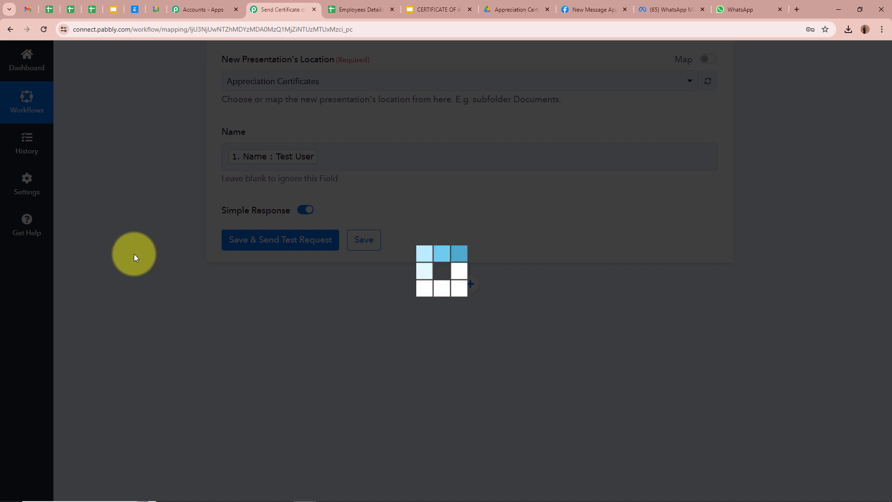
Verify the test's PresentationId and 2 text replacements, and check the Drive certificates folder.
scroll(140, 270, "down", 3)
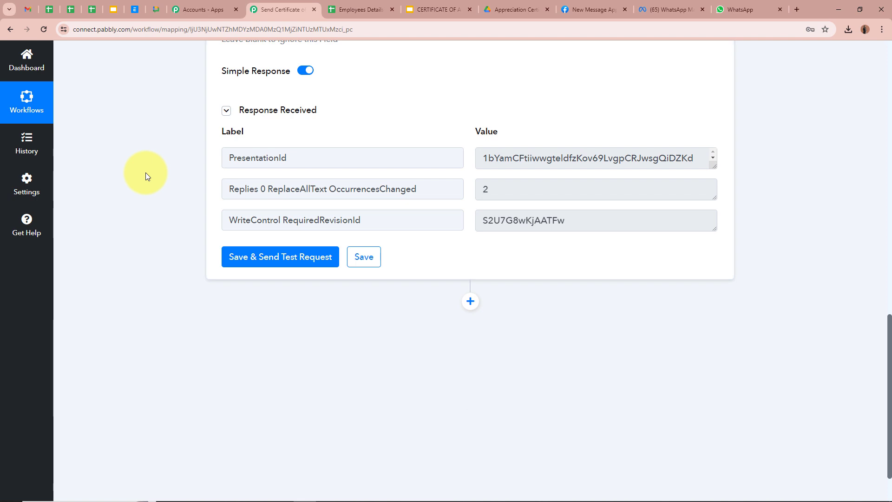
left_click(712, 168)
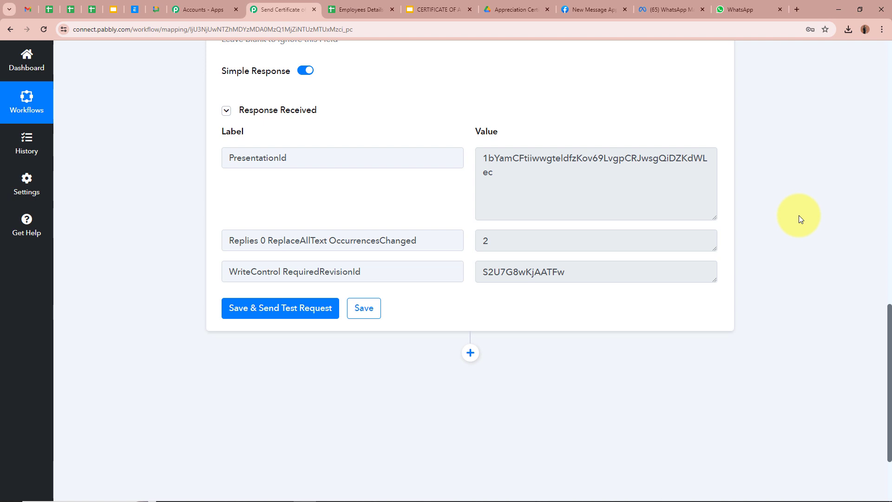
left_click(515, 10)
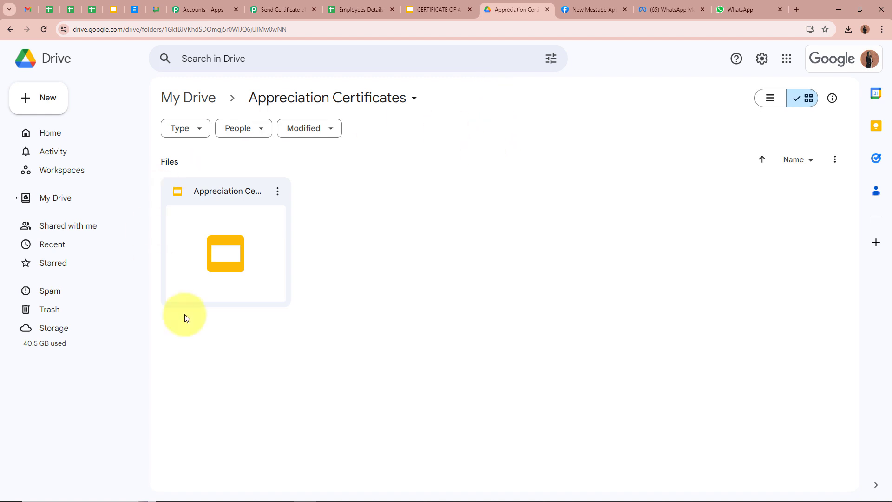
Open 'Appreciation Certificate- Test User' from the Appreciation Certificates folder.
double_click(236, 275)
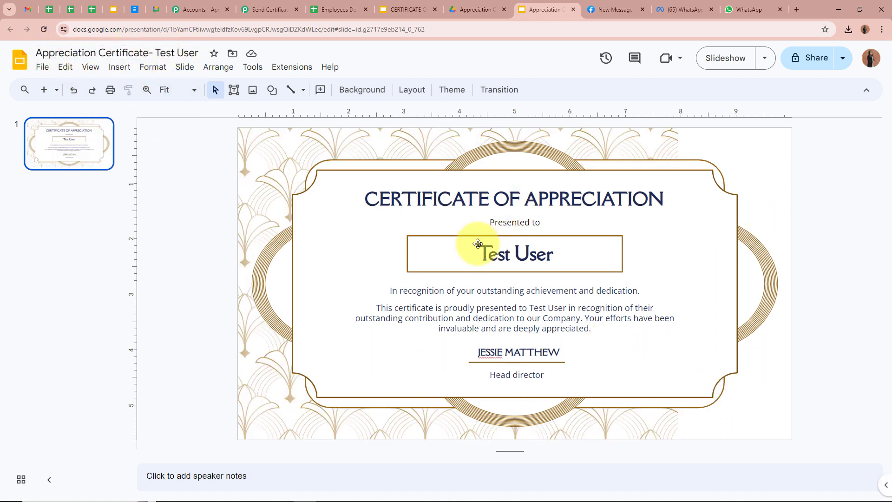
Inspect the Test User name on the generated certificate, then return to the Pabbly workflow.
left_click_drag(593, 253, 381, 254)
left_click(188, 258)
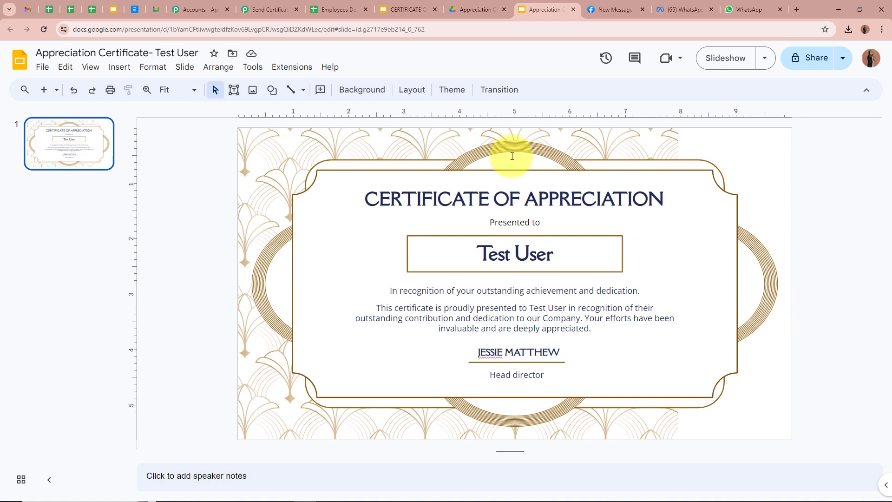
left_click(270, 10)
scroll(177, 209, "down", 2)
Add a Google Drive action step using Share a File With Anyone.
left_click(470, 260)
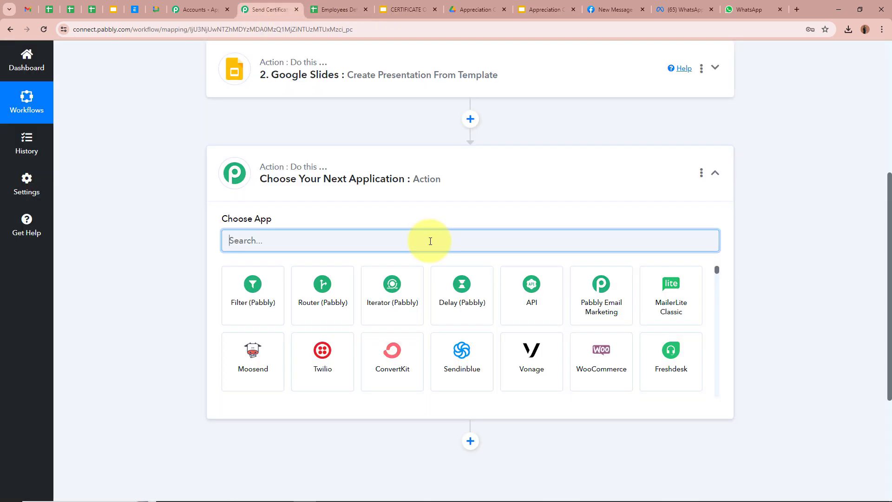
type("Google")
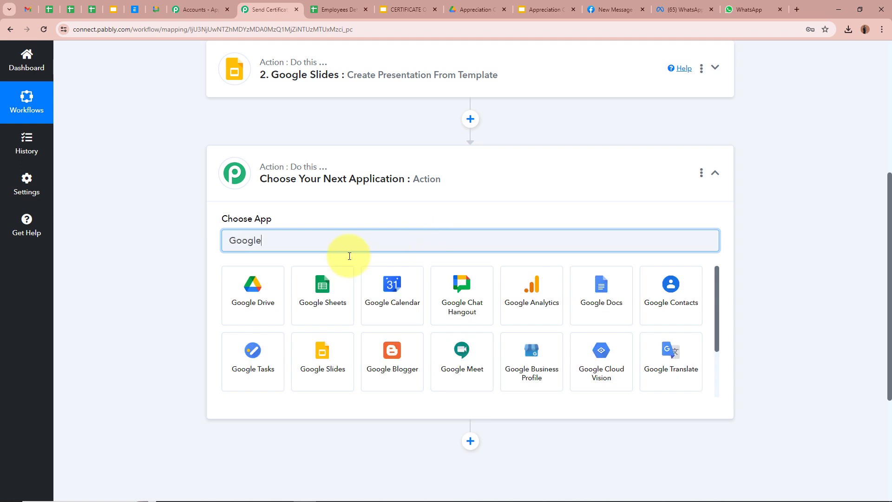
left_click(264, 305)
left_click(260, 289)
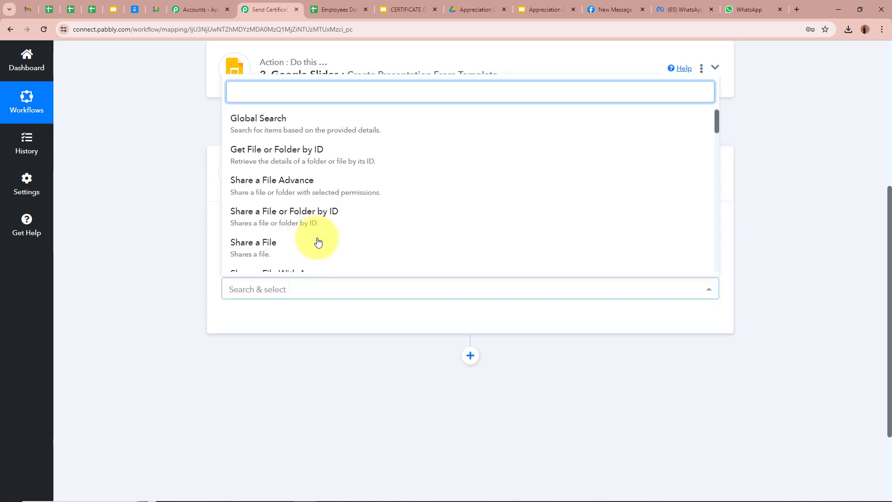
scroll(317, 237, "down", 1)
left_click(299, 231)
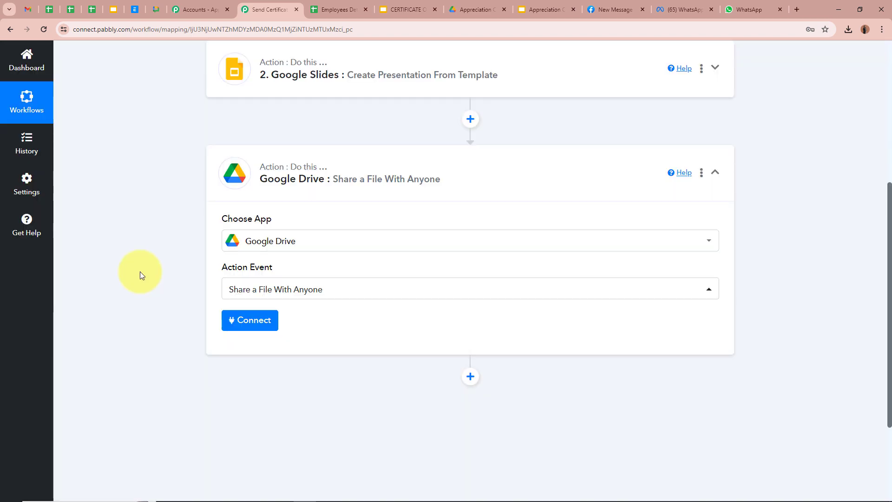
Start linking the existing Google Drive #6 connection to the share step.
left_click(546, 10)
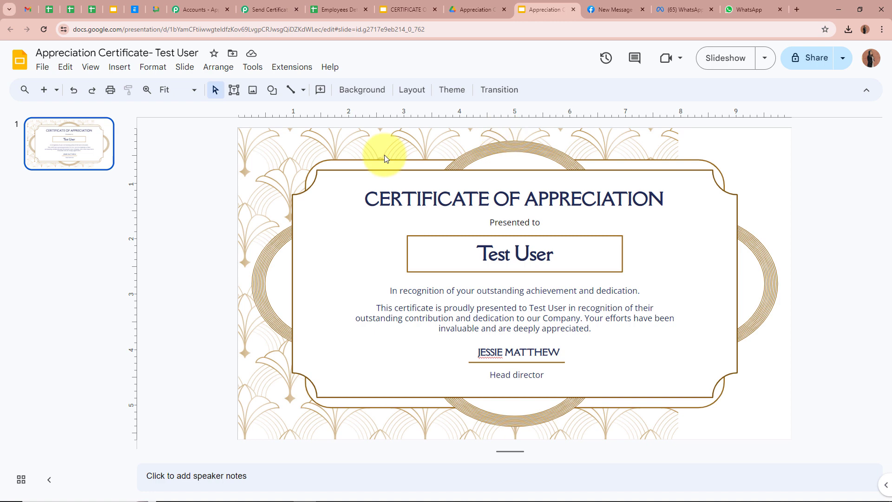
left_click(255, 6)
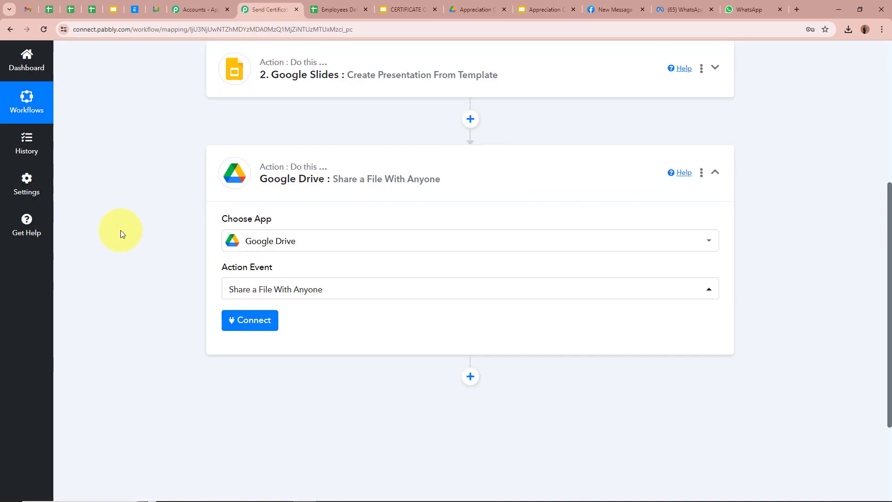
scroll(119, 233, "down", 3)
left_click(259, 194)
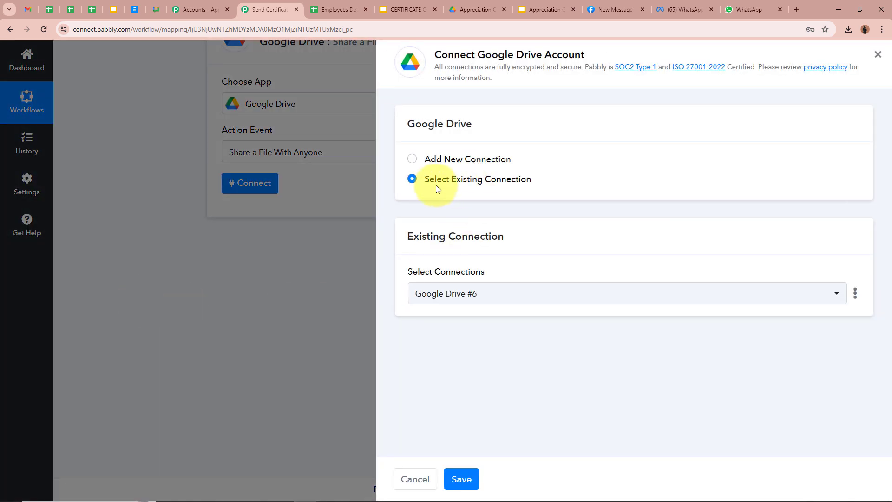
Keep the existing Google Drive connection and map File ID to the Slides step's PresentationId.
left_click(462, 479)
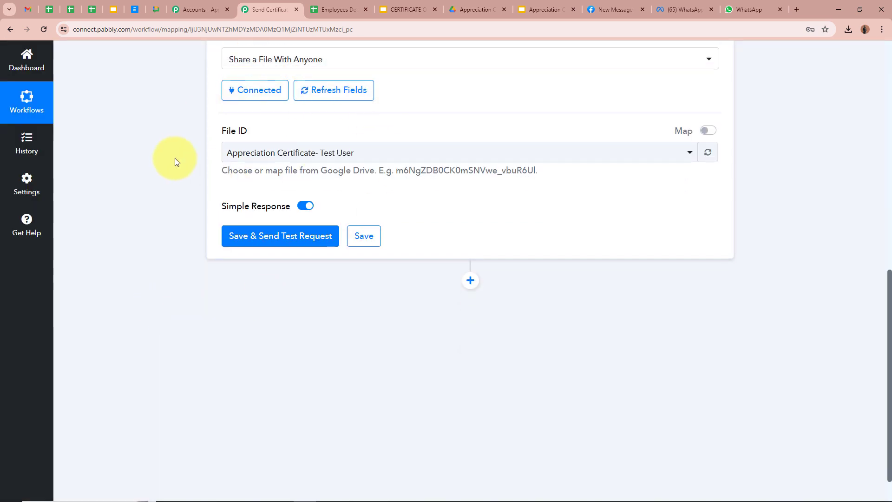
scroll(171, 175, "up", 1)
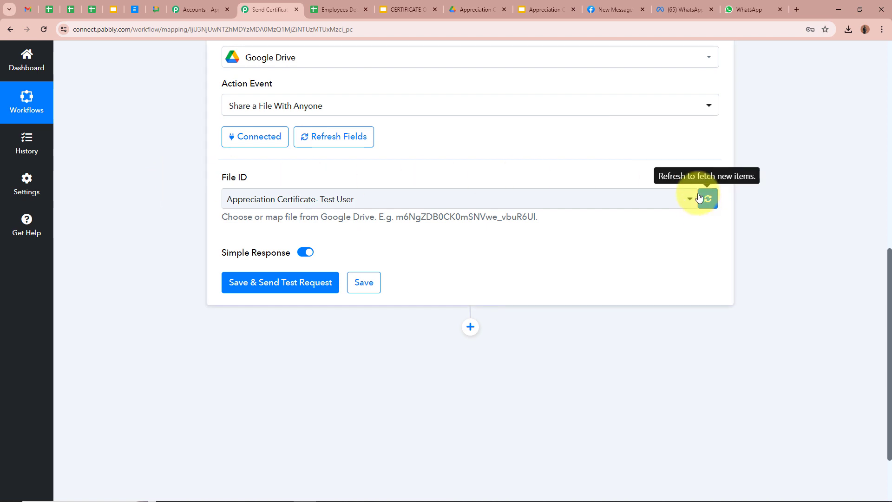
left_click(707, 177)
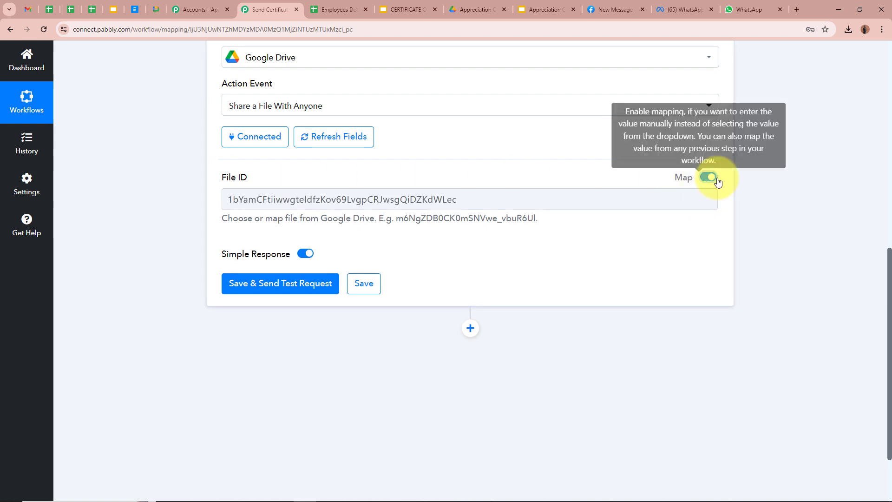
left_click(546, 196)
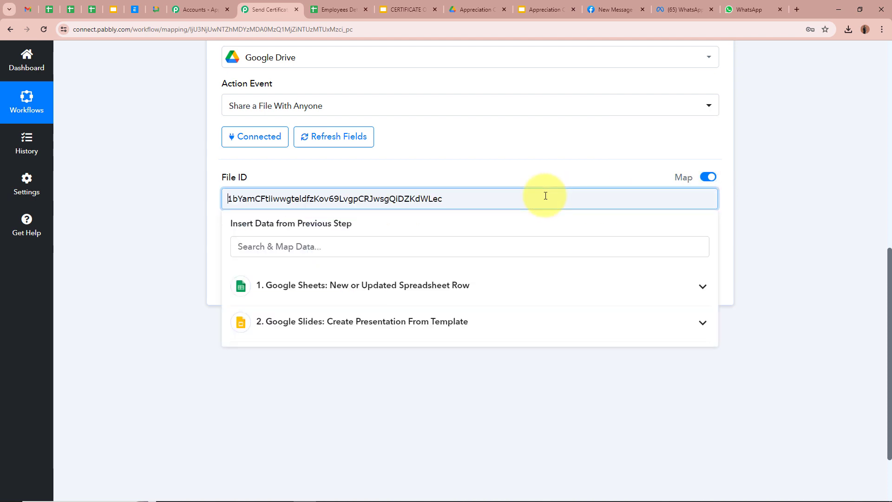
left_click_drag(510, 195, 133, 197)
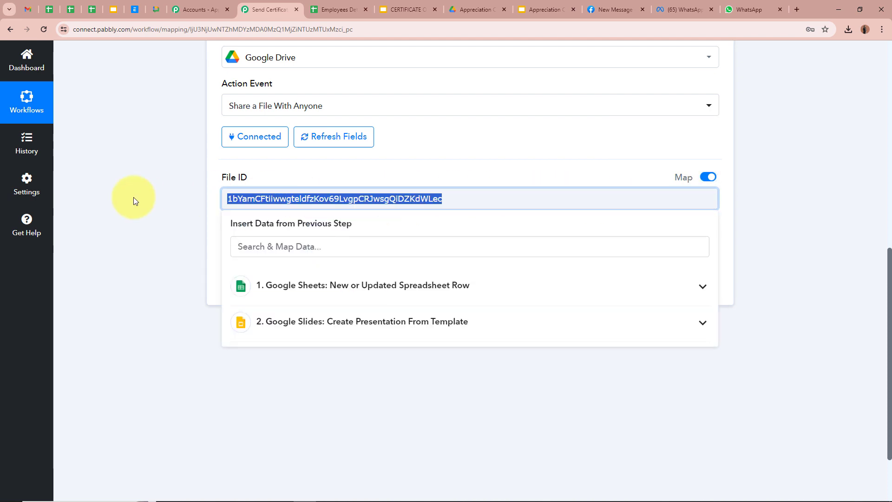
key("BackSpace")
key("BackSpace")
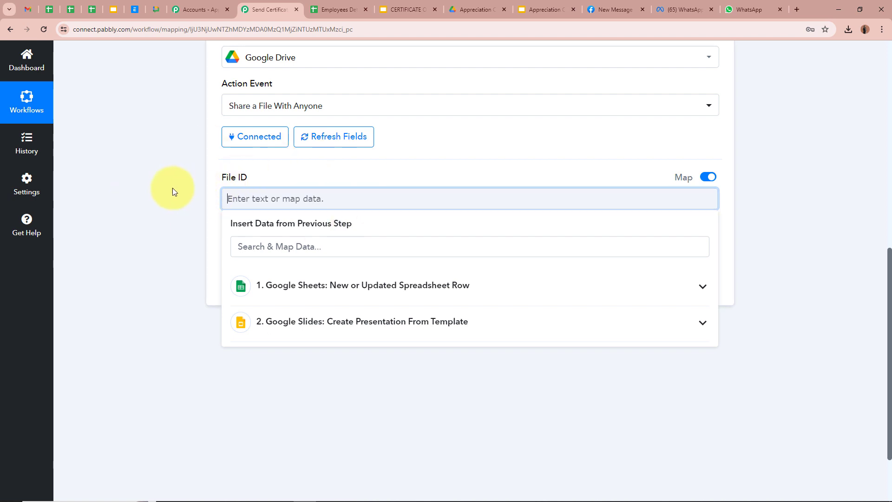
left_click(460, 320)
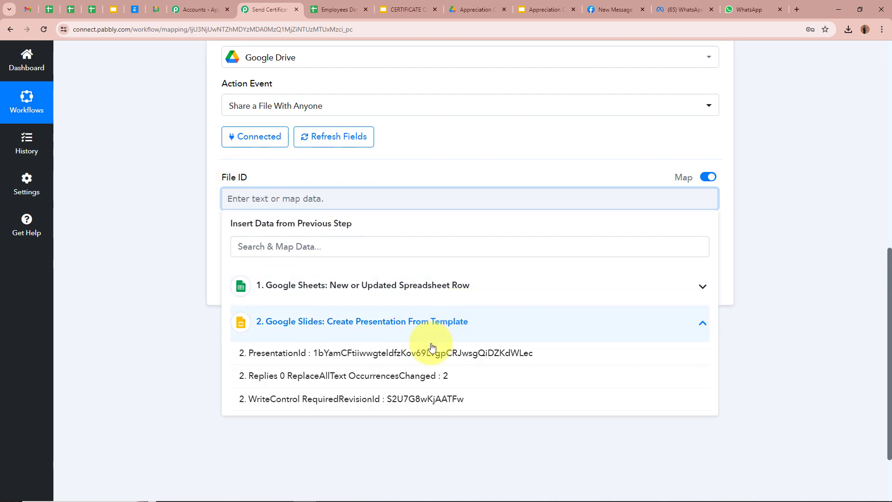
left_click(381, 353)
left_click(174, 229)
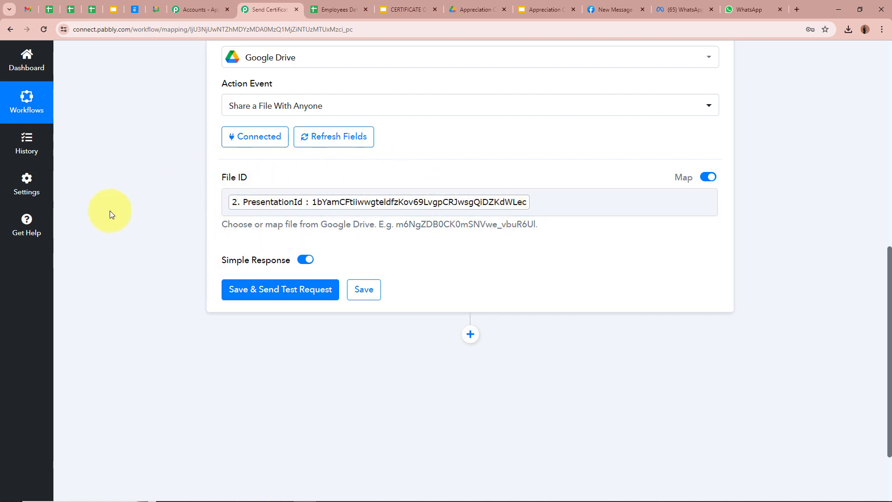
scroll(151, 207, "down", 2)
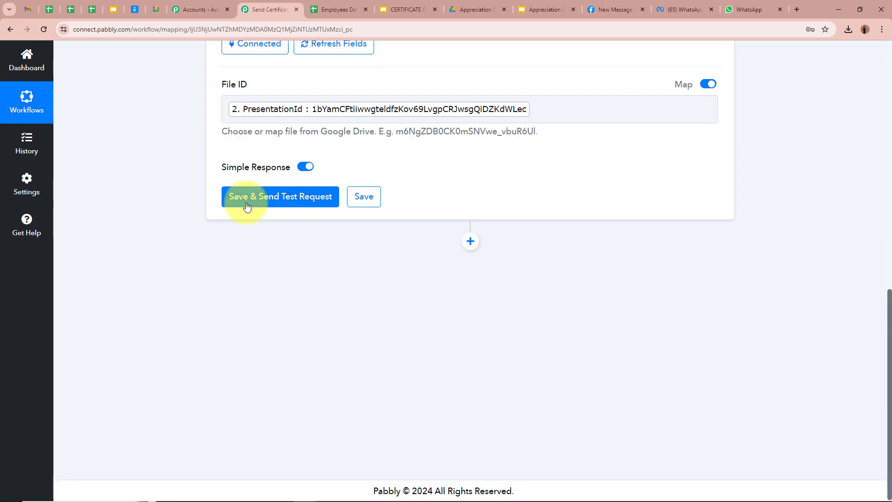
Save and send the test share, checking the anyoneWithLink reader access in the response.
left_click(239, 202)
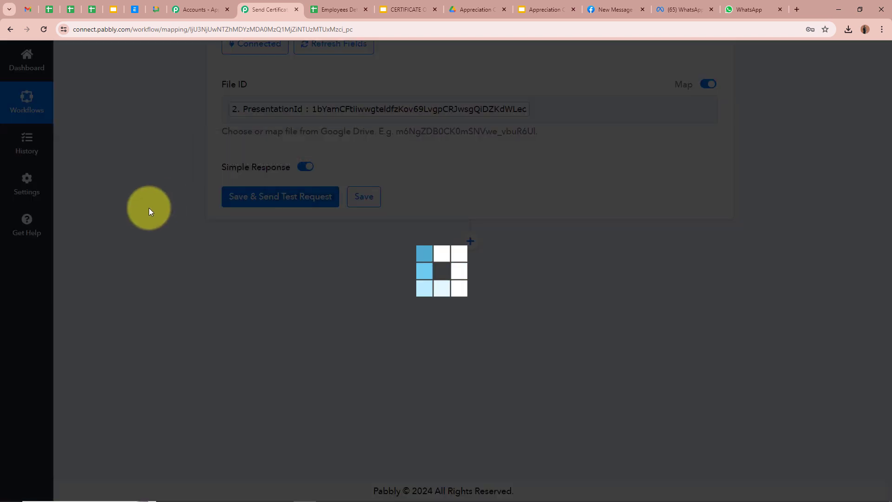
scroll(149, 207, "down", 1)
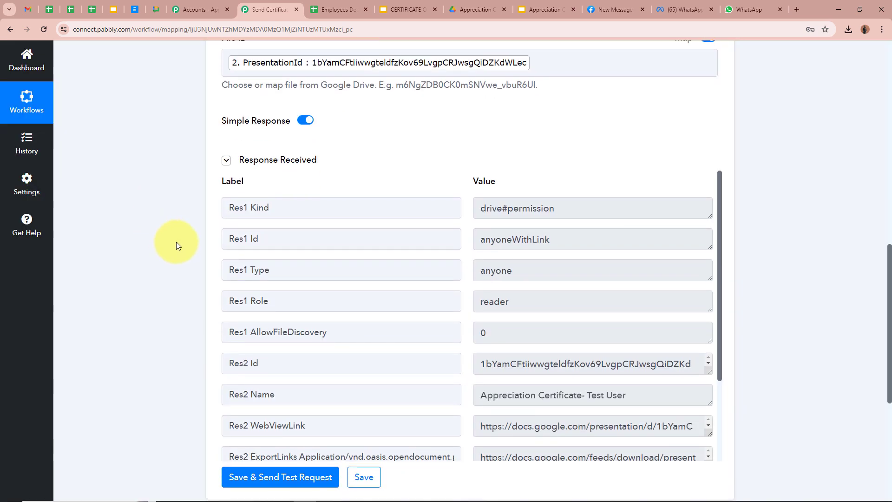
double_click(589, 239)
left_click(779, 240)
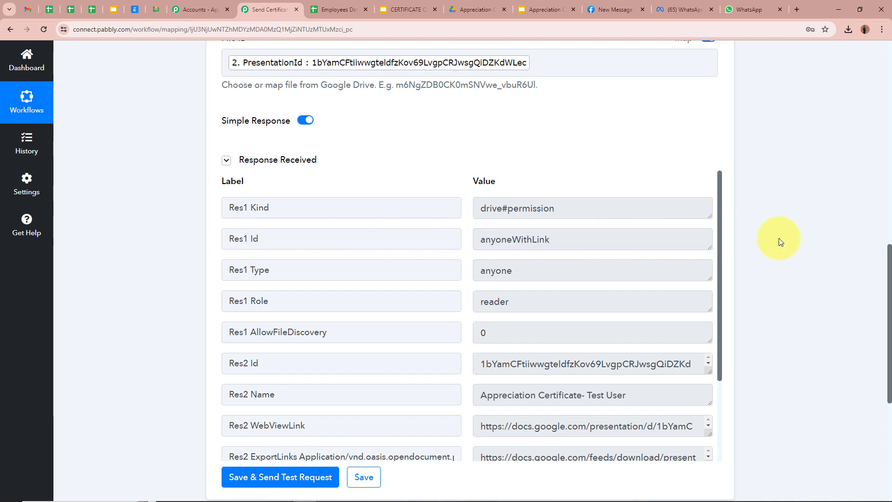
Check the generated certificate in Google Slides, then locate the Res2 ExportLinks Application/pdf link.
left_click(560, 8)
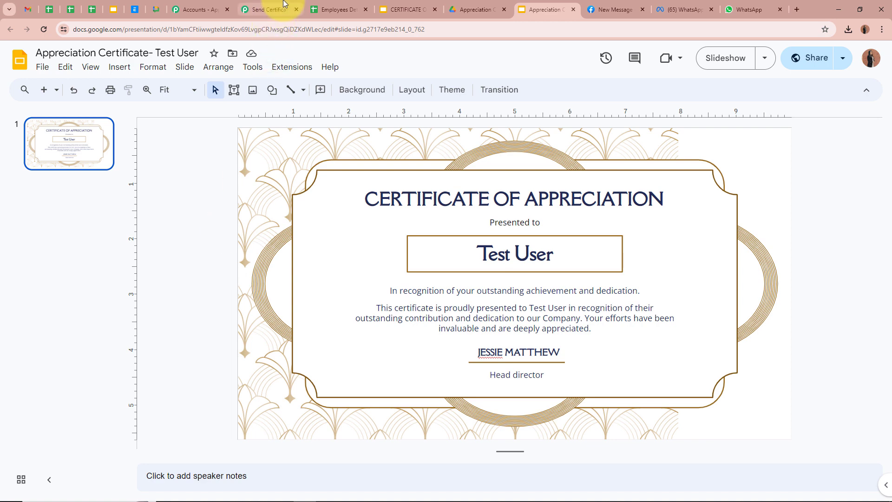
left_click(268, 9)
scroll(637, 308, "down", 2)
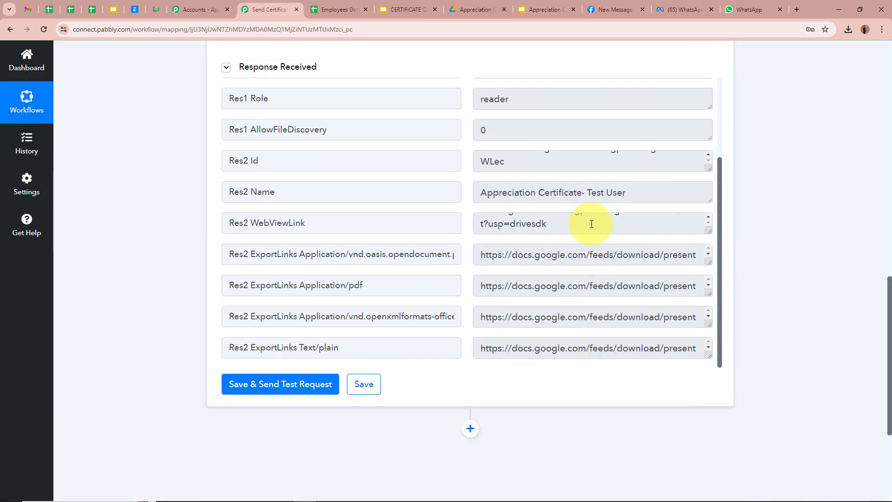
scroll(591, 225, "up", 2)
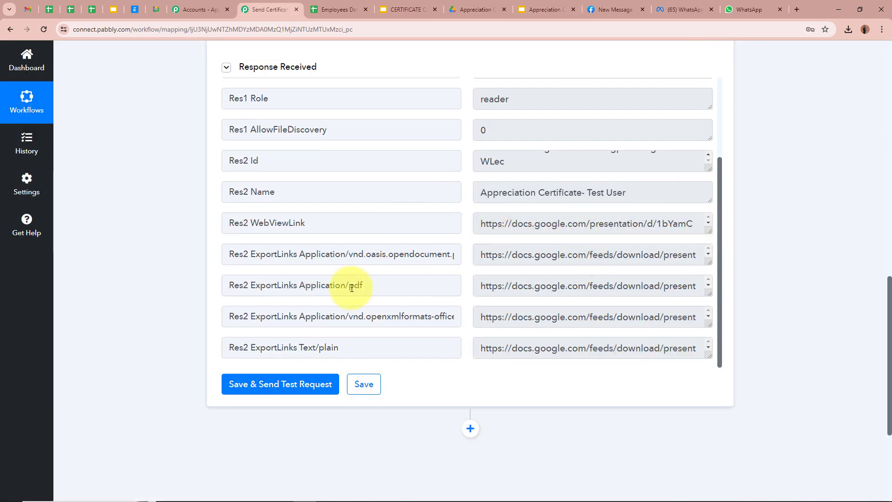
left_click_drag(335, 285, 401, 283)
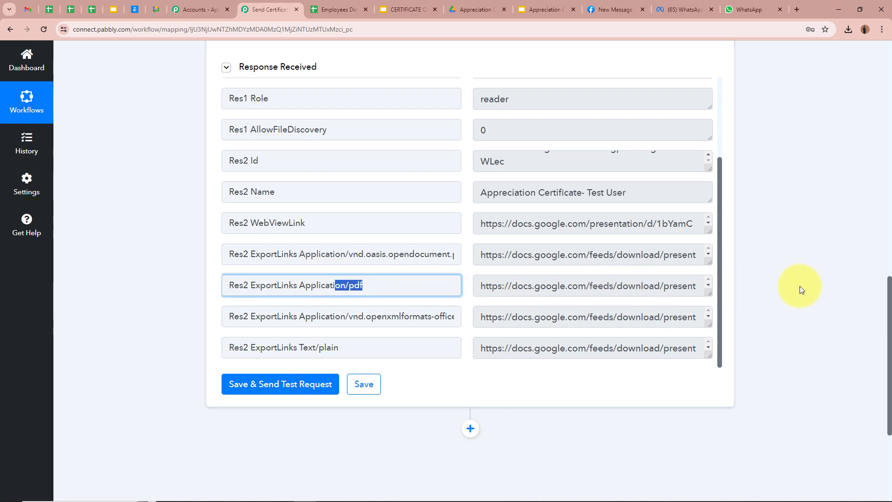
left_click(755, 269)
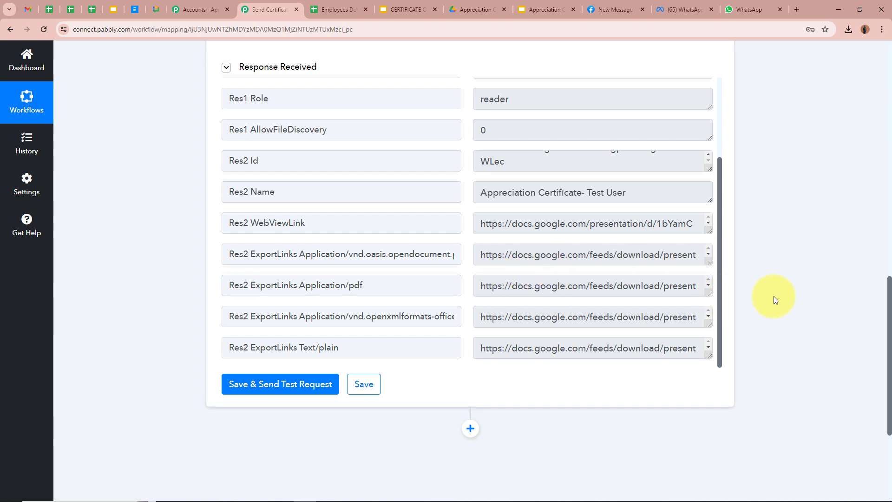
scroll(774, 300, "down", 4)
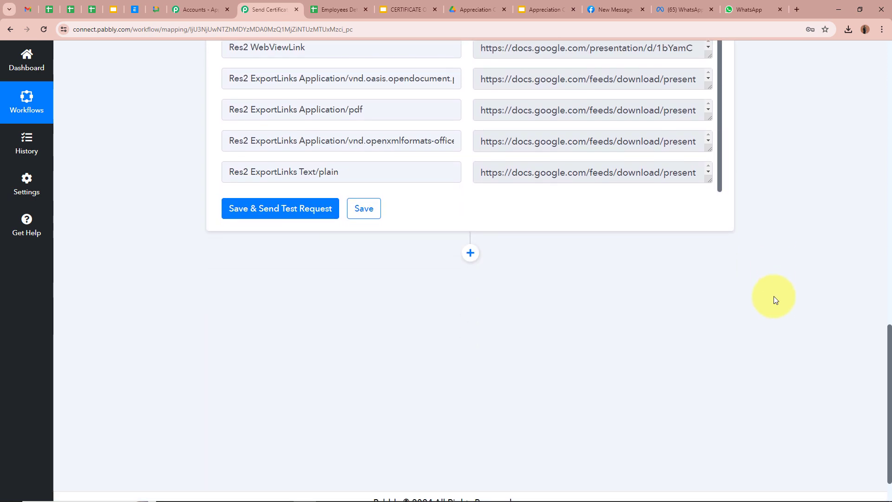
Add a WhatsApp Cloud API step after Google Drive and review the certificate message template.
left_click(467, 245)
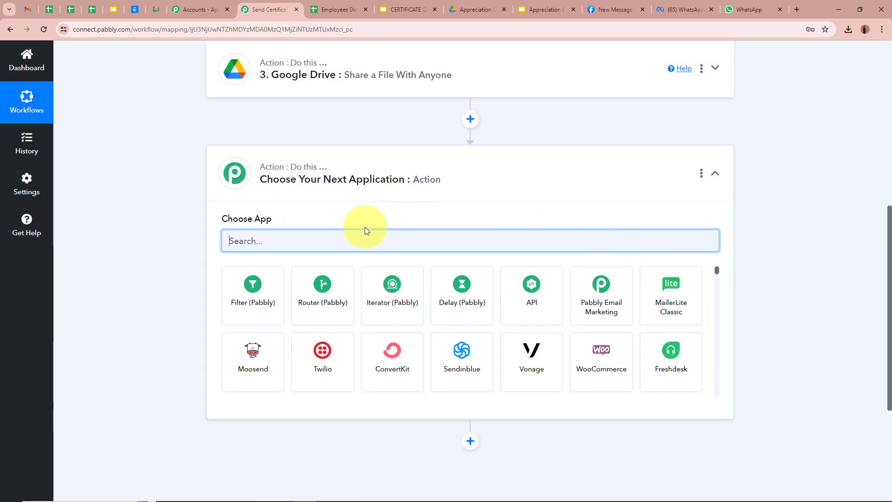
type("Whats")
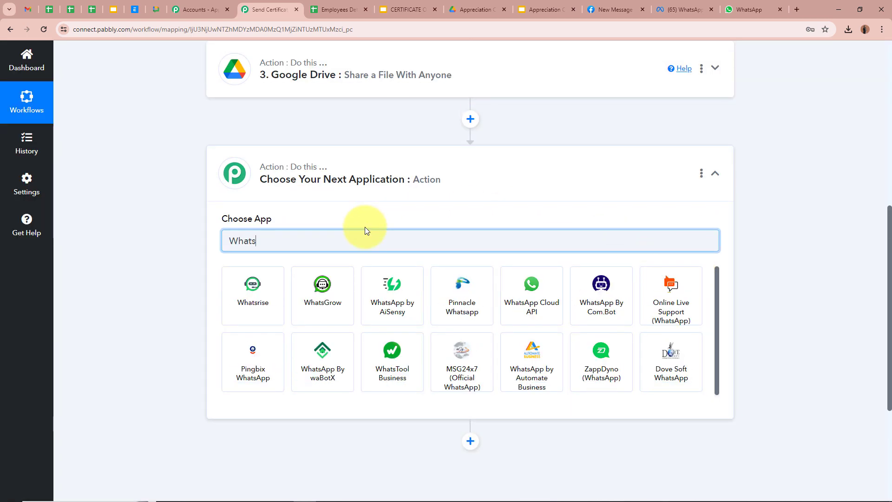
left_click(515, 298)
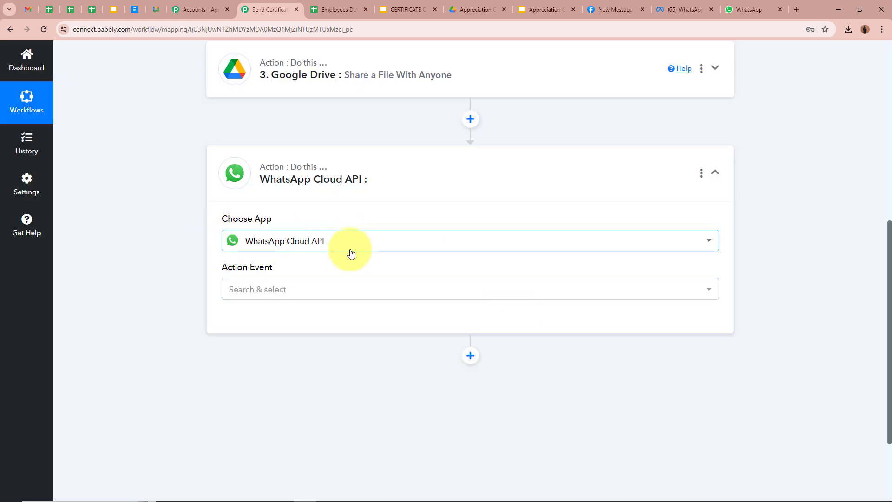
left_click(682, 8)
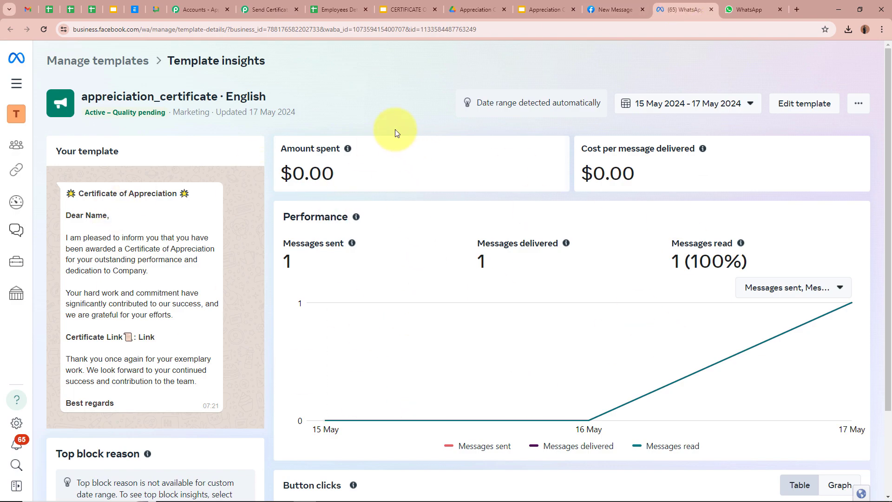
left_click_drag(81, 196, 173, 451)
left_click(181, 367)
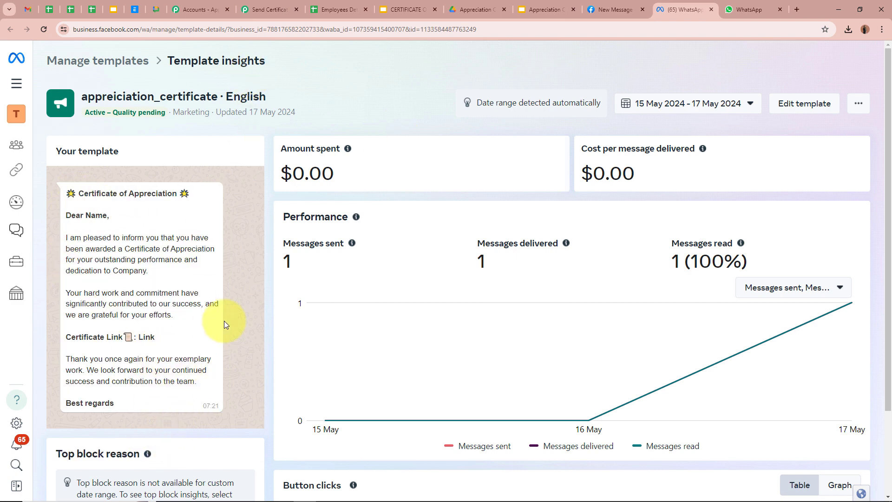
left_click(264, 4)
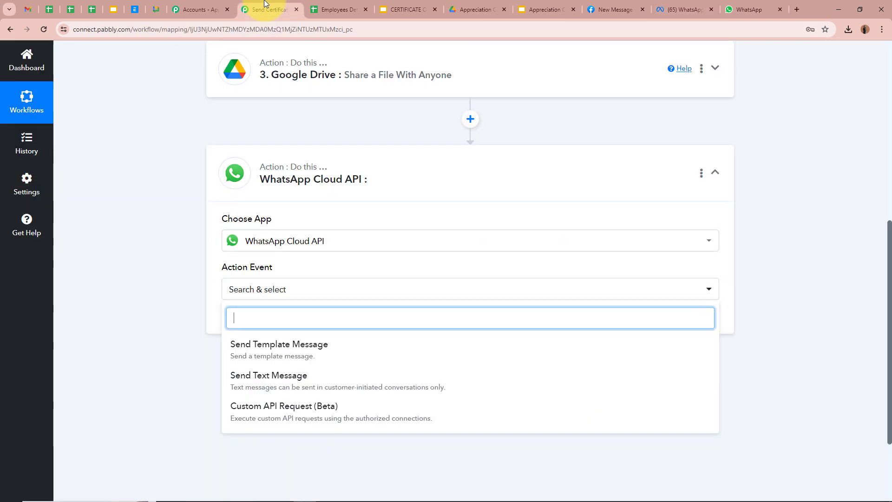
Choose Send Template Message as the action event and begin connecting an account.
left_click(261, 344)
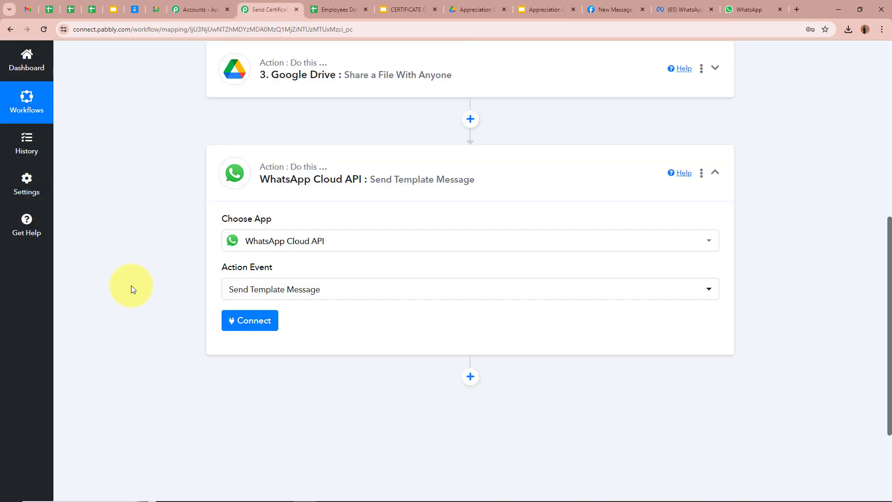
scroll(131, 286, "down", 2)
left_click(253, 227)
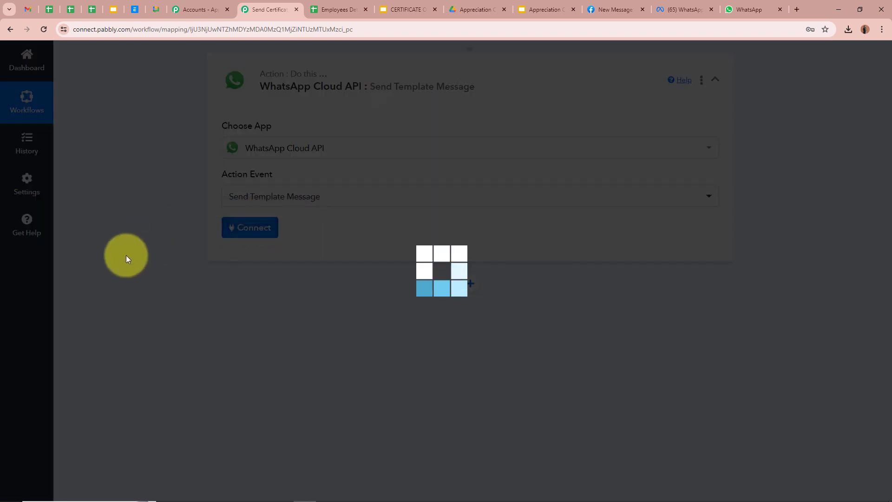
Add a new connection named 'WhatsApp Cloud API #72' and view its empty credential fields.
left_click(441, 160)
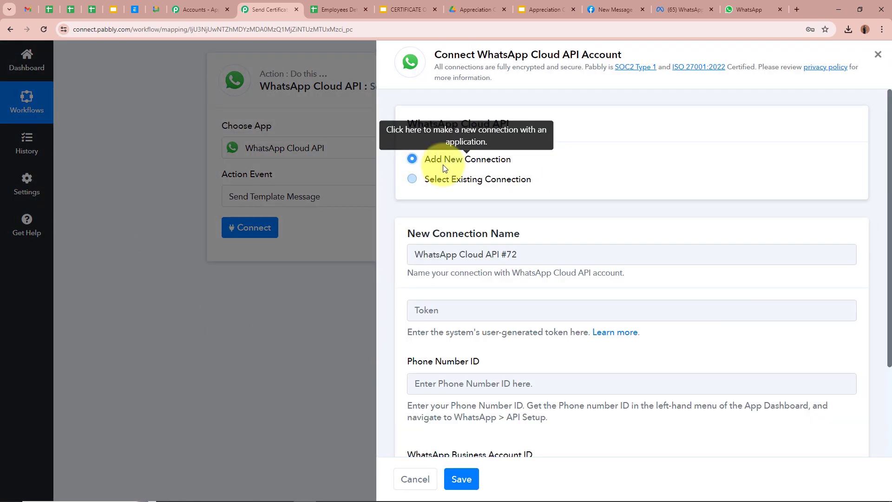
scroll(716, 186, "down", 3)
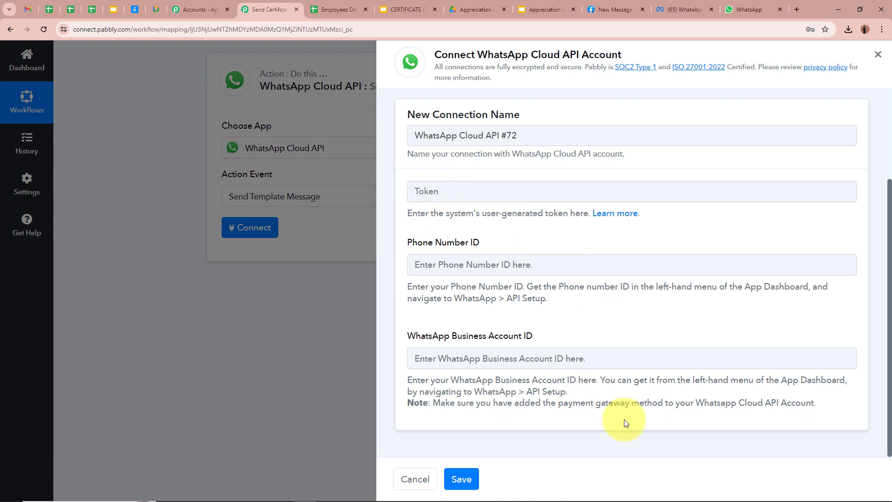
Read the Pabbly Forum help thread on obtaining the WhatsApp token, then close it.
left_click(615, 215)
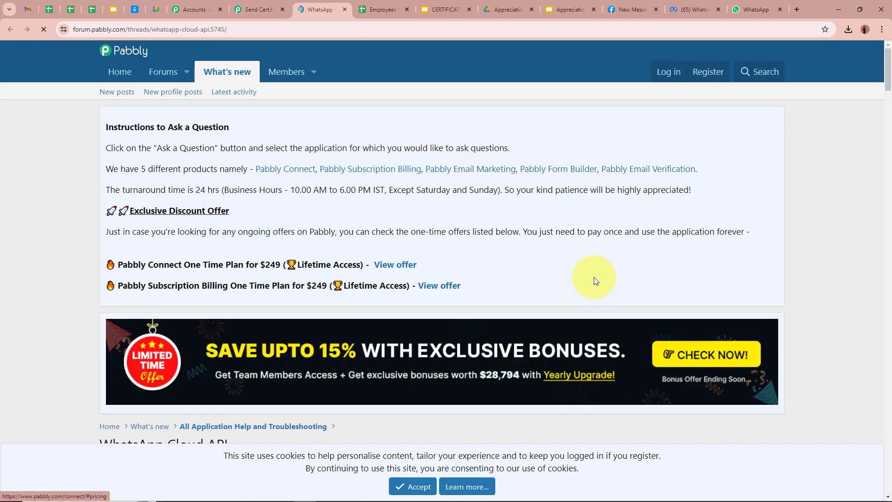
scroll(594, 277, "down", 5)
scroll(594, 277, "down", 2)
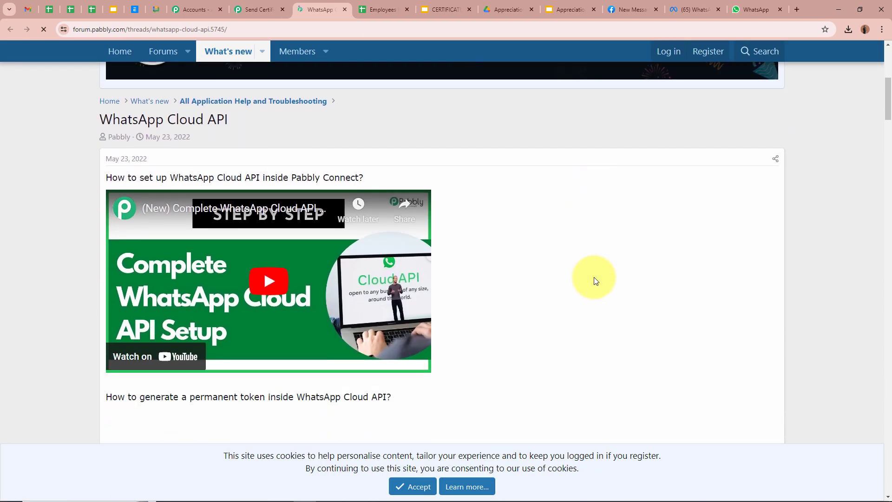
left_click_drag(84, 179, 406, 176)
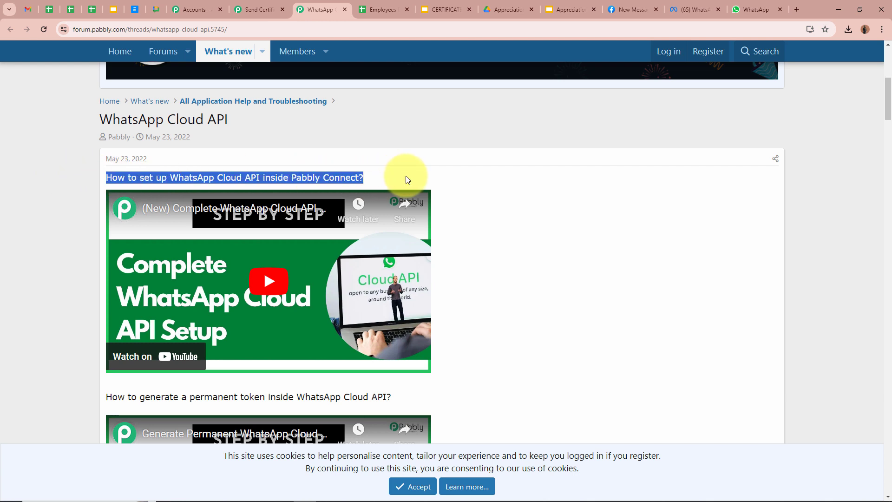
left_click(646, 226)
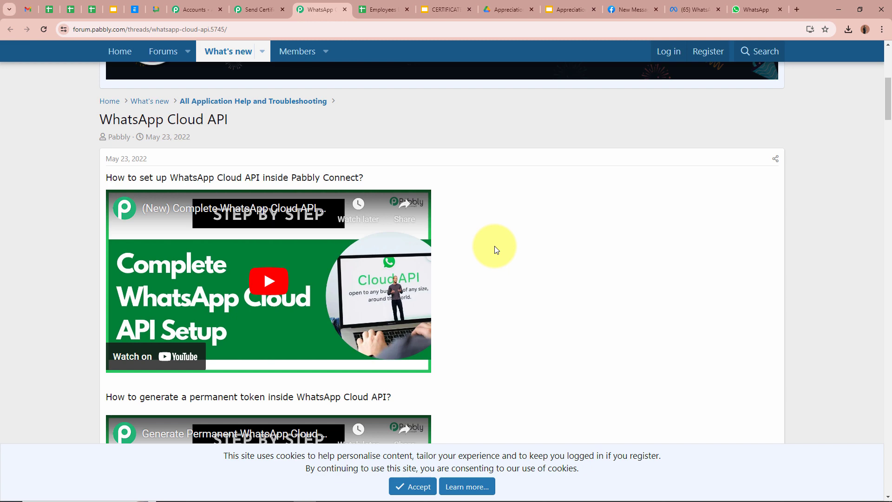
left_click(345, 9)
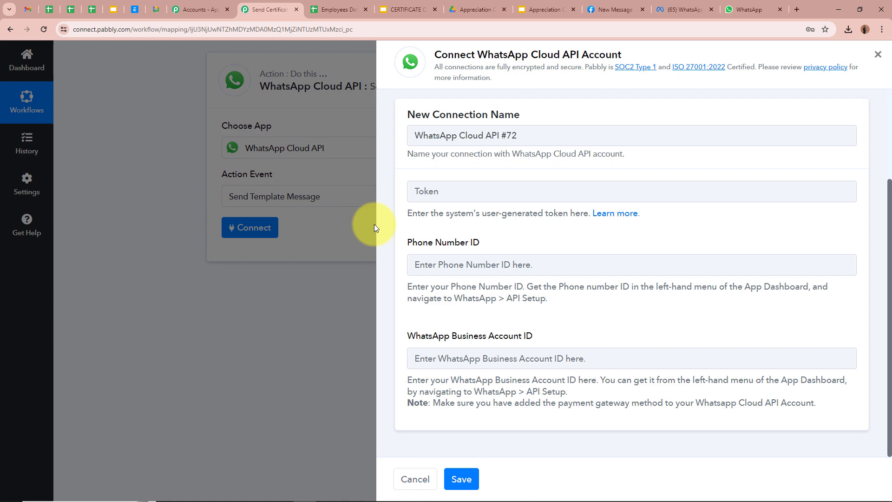
Copy the temporary access token from Meta's API Setup into the Token field.
left_click(616, 10)
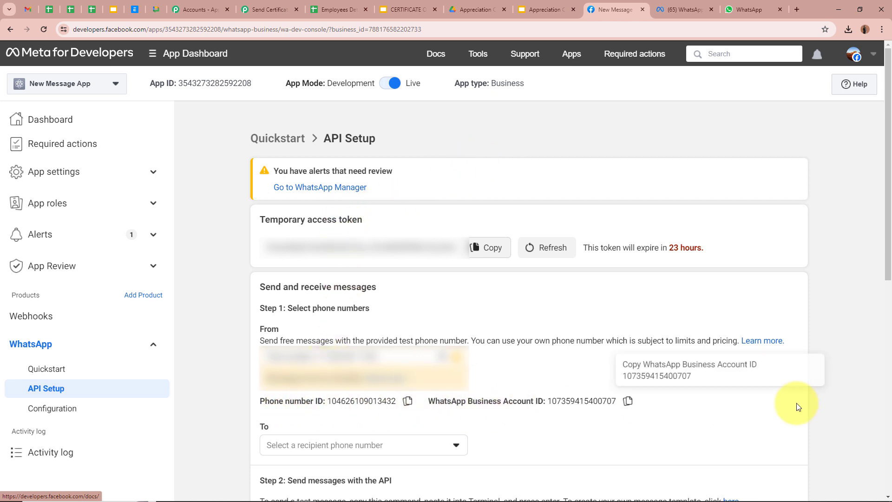
left_click(474, 248)
left_click(269, 7)
left_click(543, 189)
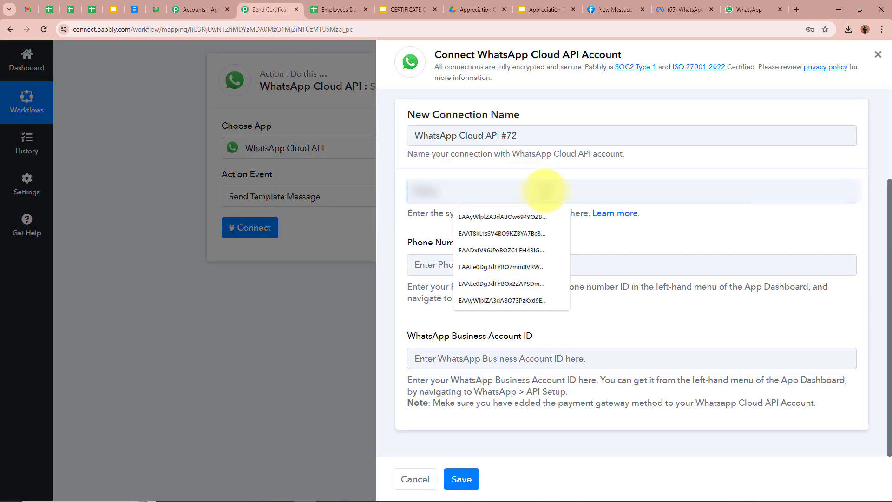
key("ctrl+v")
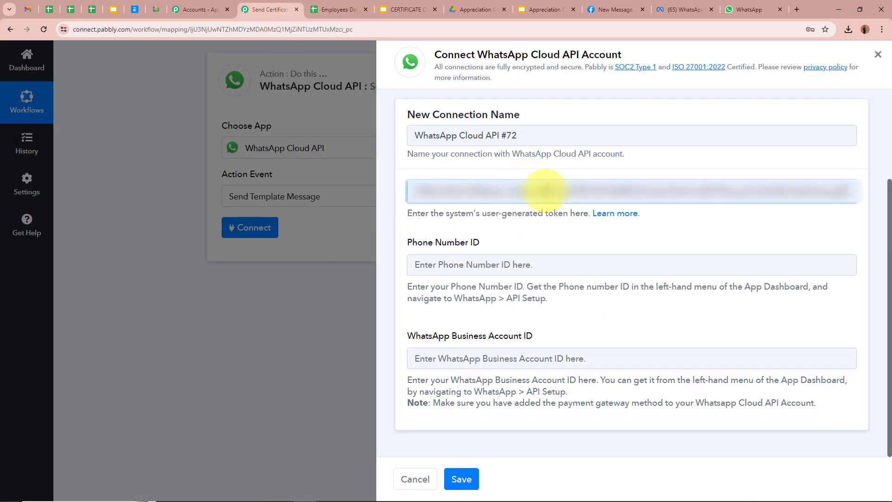
Copy the Phone Number ID from Meta's API Setup into its field.
left_click(454, 263)
left_click(605, 6)
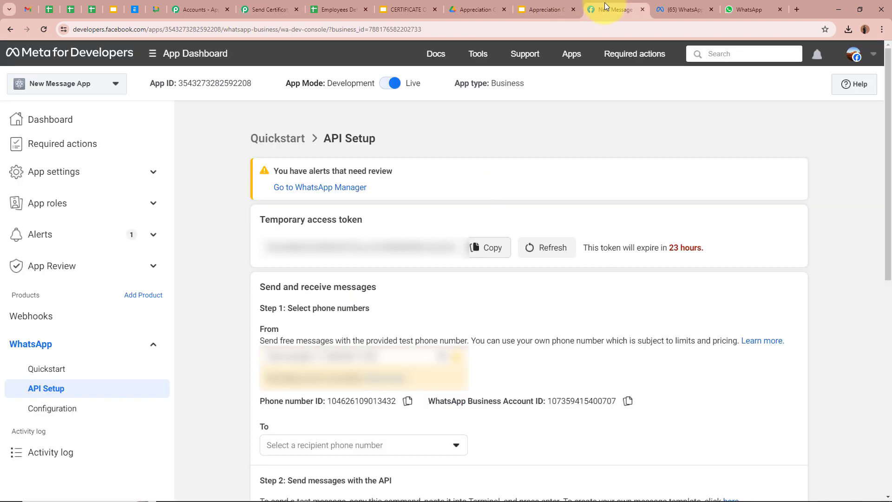
left_click(407, 401)
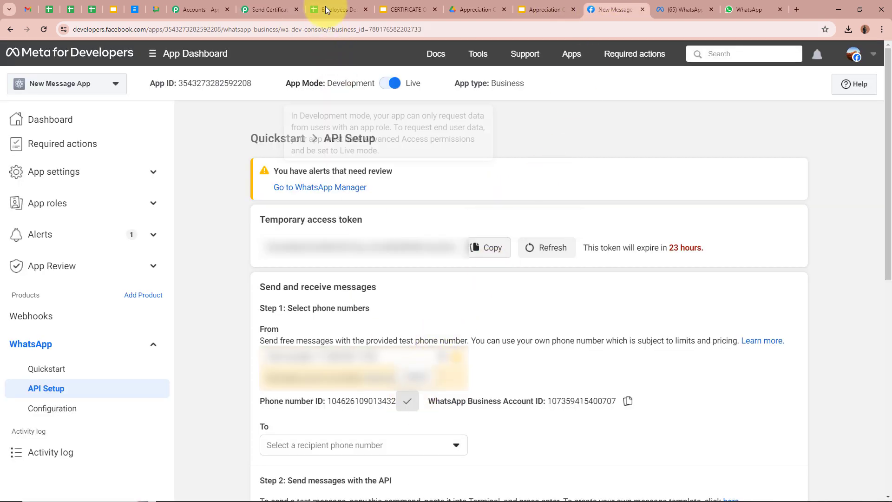
left_click(281, 6)
key("ctrl+v")
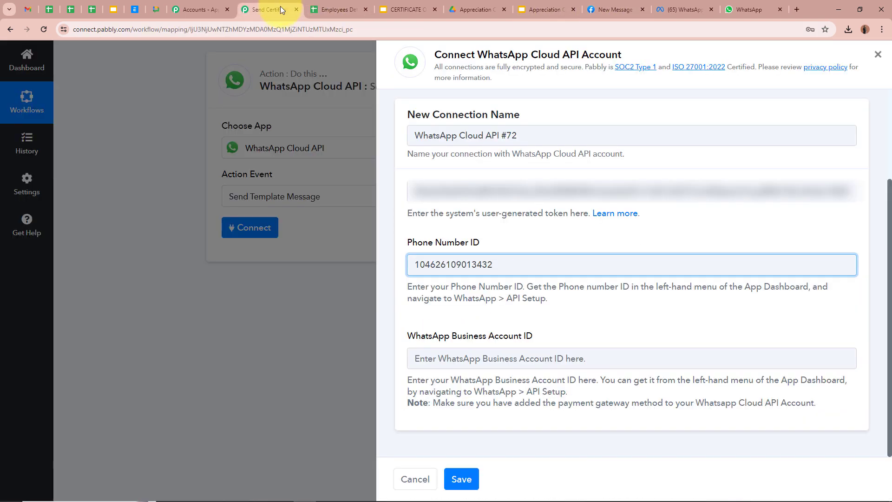
Fill in the WhatsApp Business Account ID from Meta and save the connection.
left_click(488, 358)
left_click(606, 9)
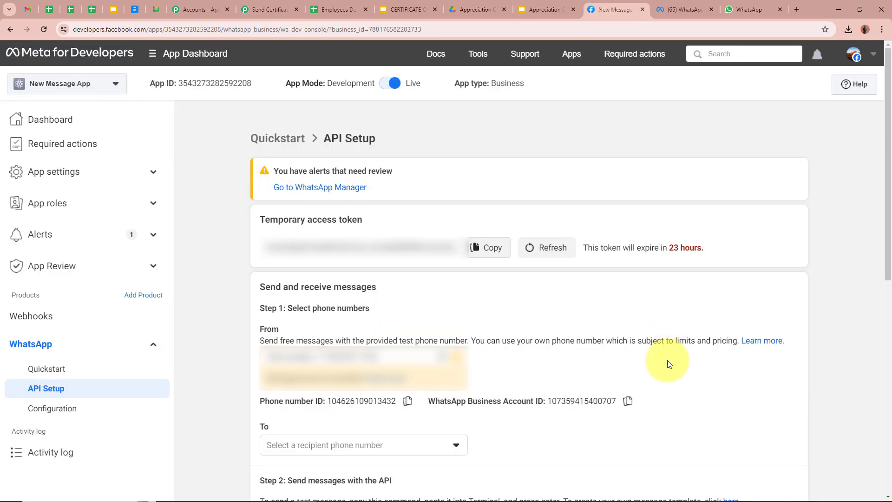
left_click(628, 401)
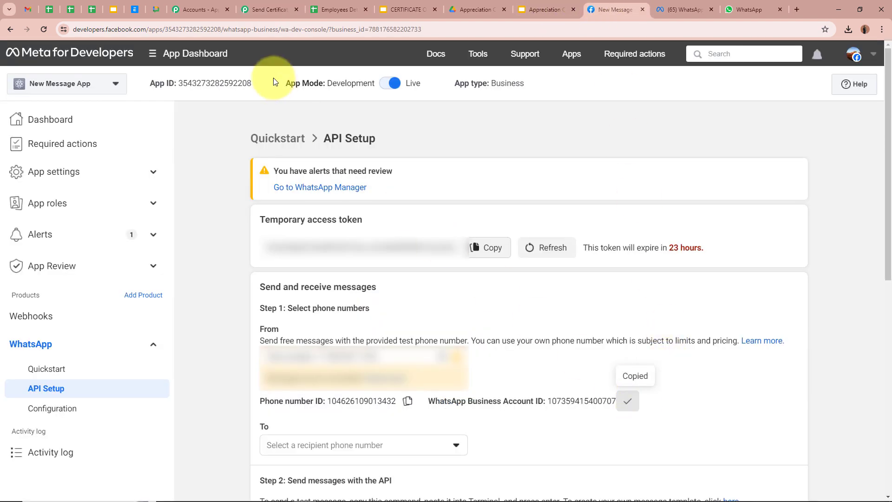
left_click(285, 7)
key("ctrl+v")
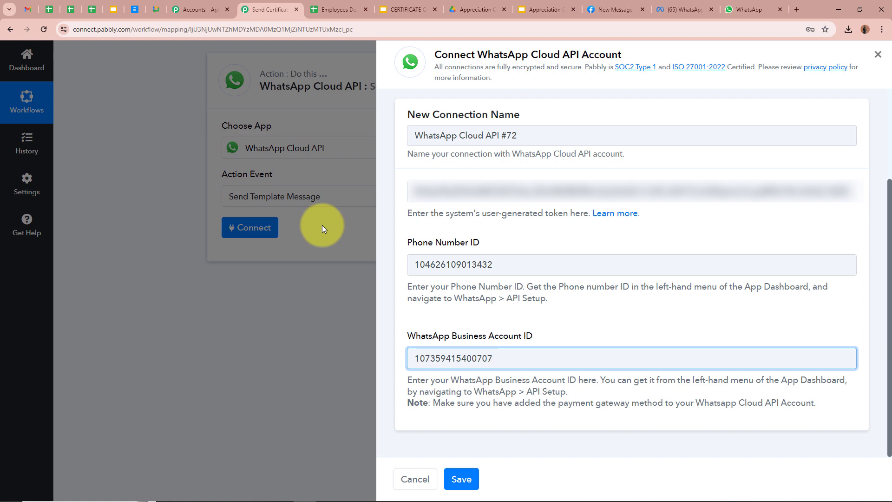
left_click(462, 479)
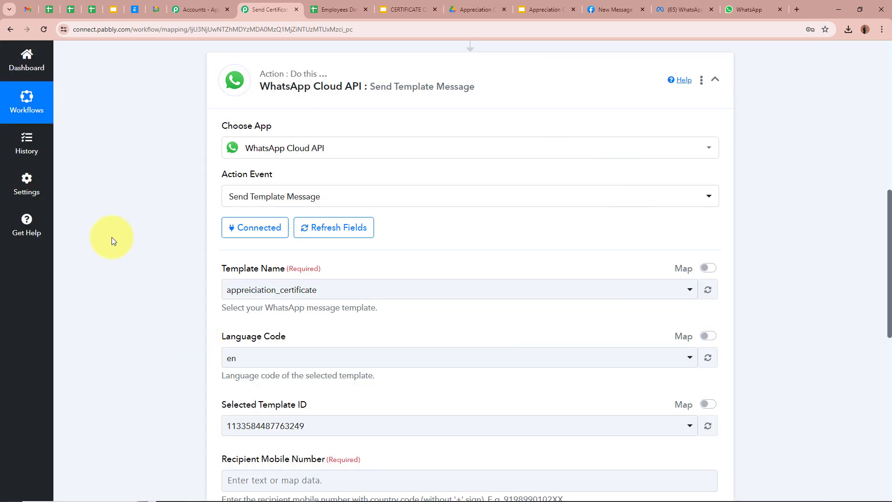
Review the certificate template on the WhatsApp Manager insights page.
scroll(112, 241, "down", 1)
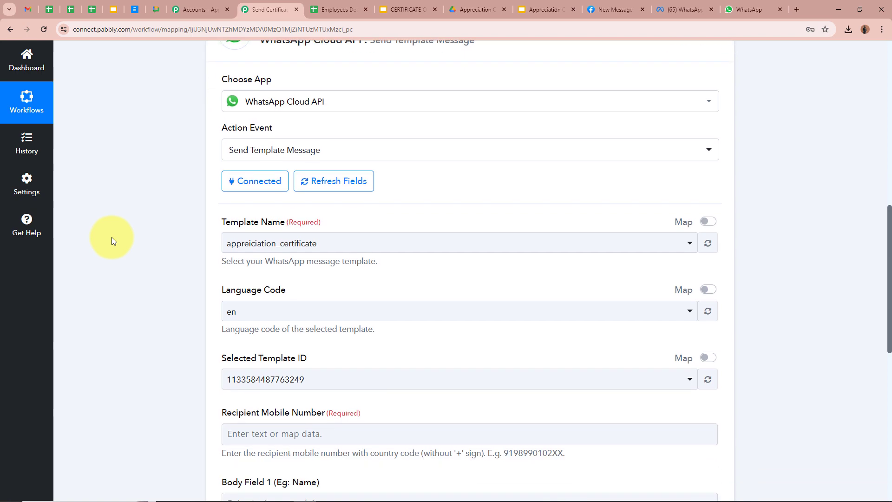
scroll(162, 231, "down", 2)
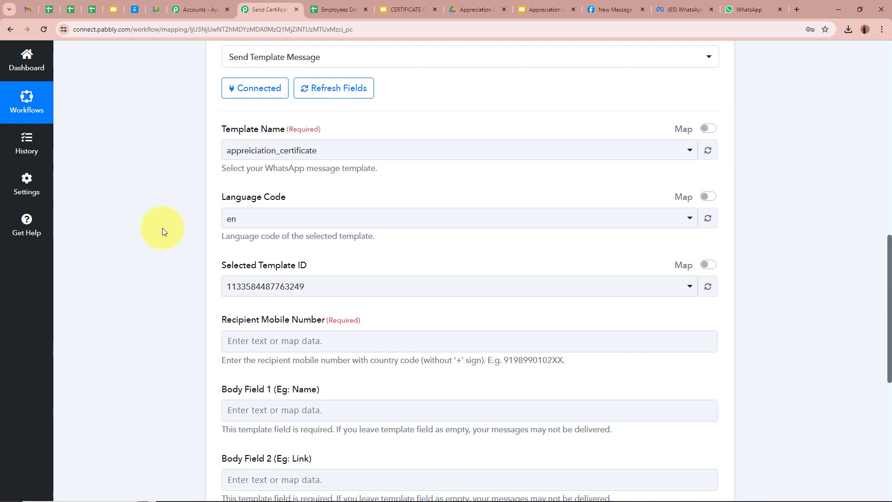
left_click(680, 10)
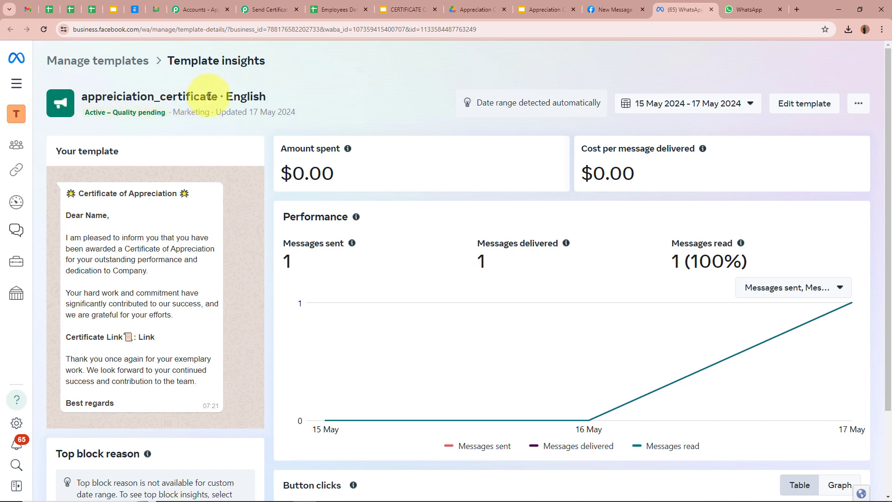
scroll(564, 260, "down", 2)
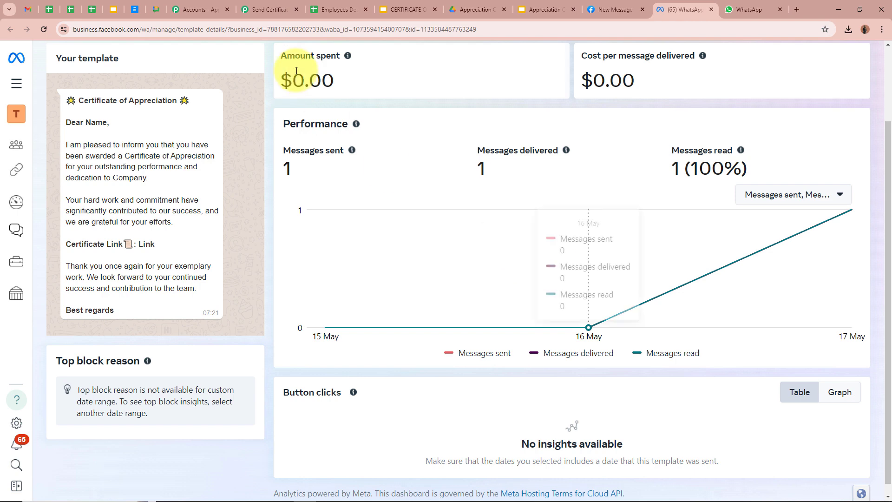
Select 'appreiciation_certificate' as the Template Name.
left_click(269, 10)
left_click(293, 156)
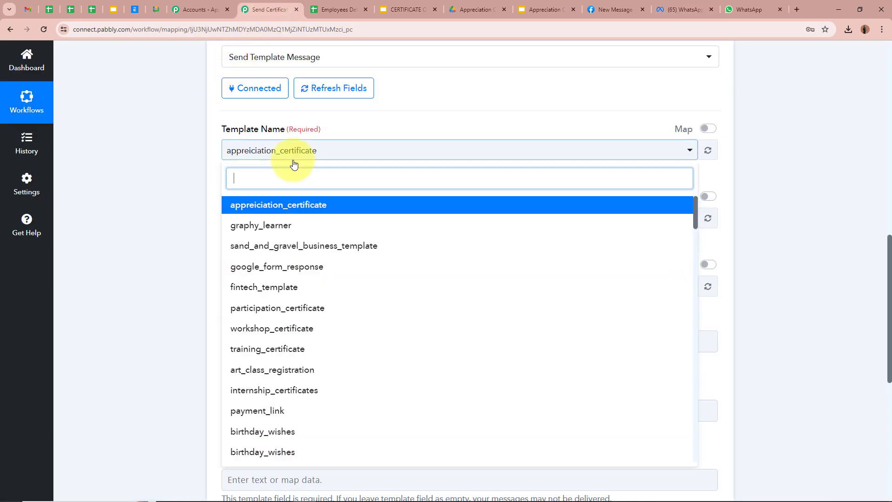
left_click(297, 209)
scroll(163, 185, "down", 4)
scroll(164, 185, "up", 1)
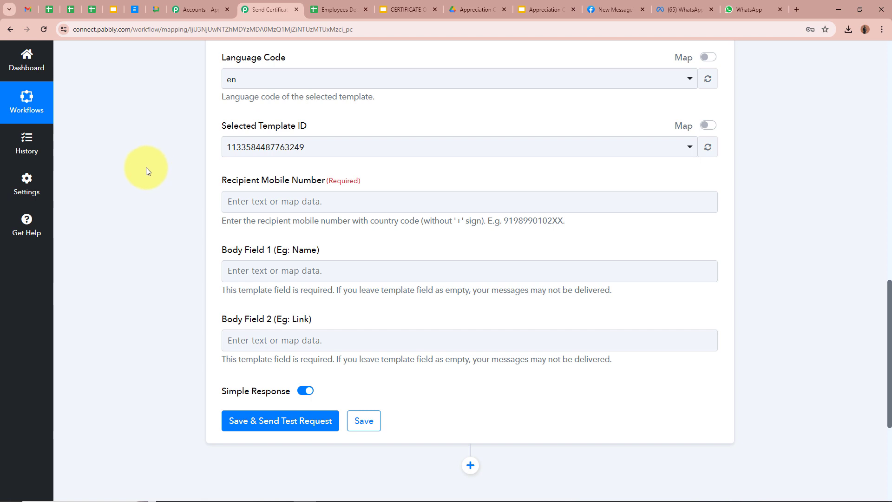
scroll(146, 167, "down", 2)
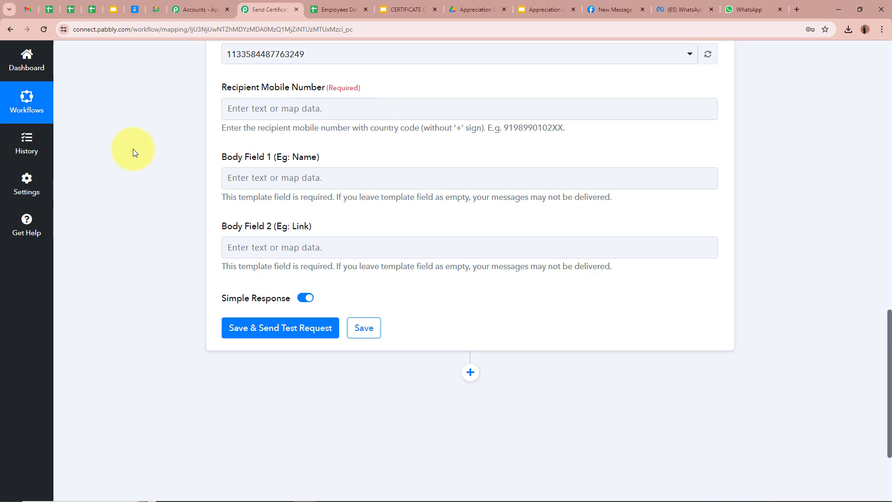
Map Recipient Mobile Number to the Google Sheets row's '1. Phone Number' value.
left_click(335, 11)
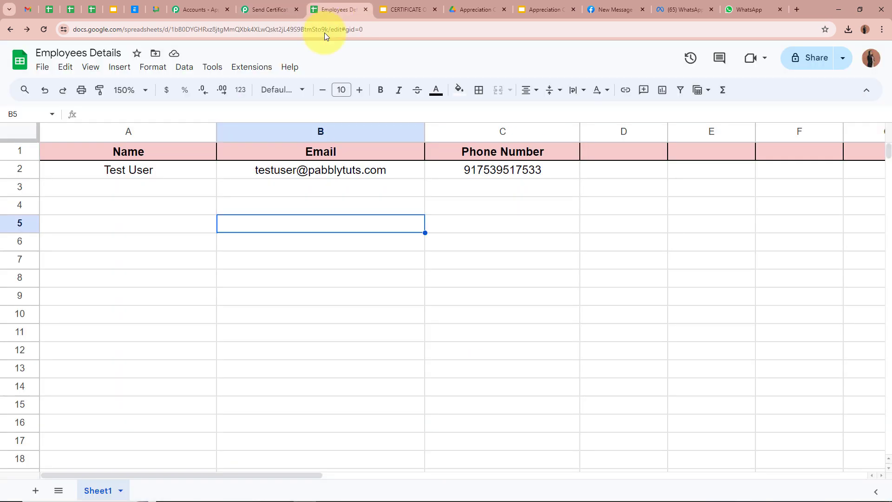
left_click(445, 173)
left_click(265, 9)
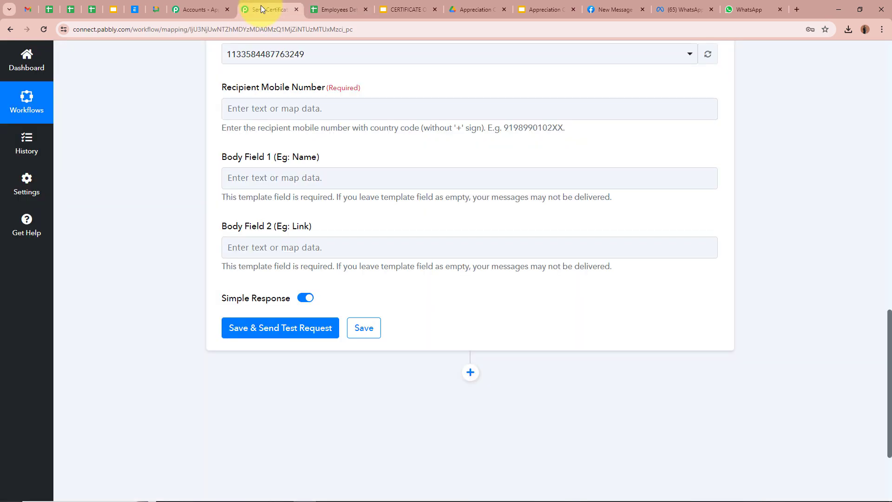
left_click(244, 111)
left_click(384, 195)
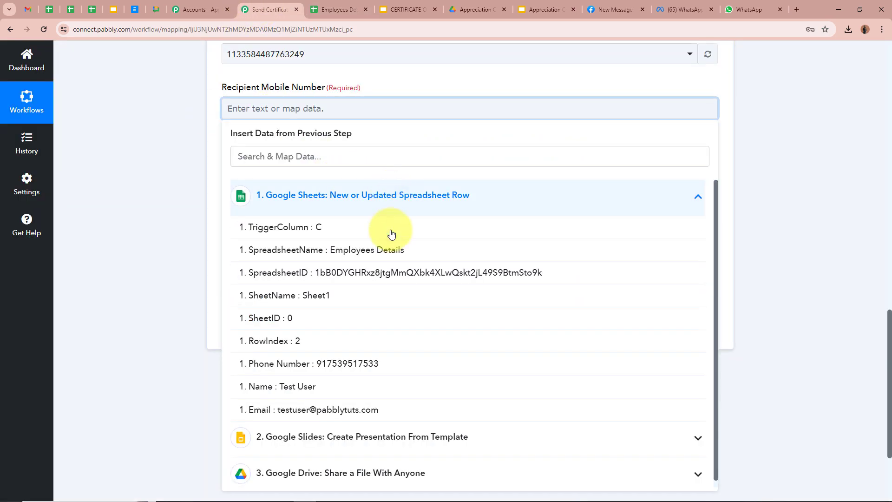
left_click(377, 366)
left_click(164, 188)
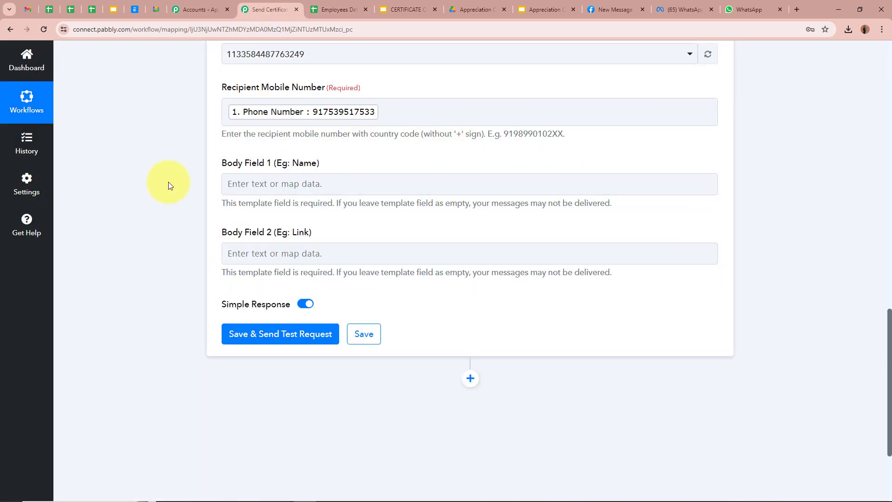
scroll(135, 186, "down", 1)
Check the template's Name and Link placeholders before filling Body Field 1.
left_click(262, 139)
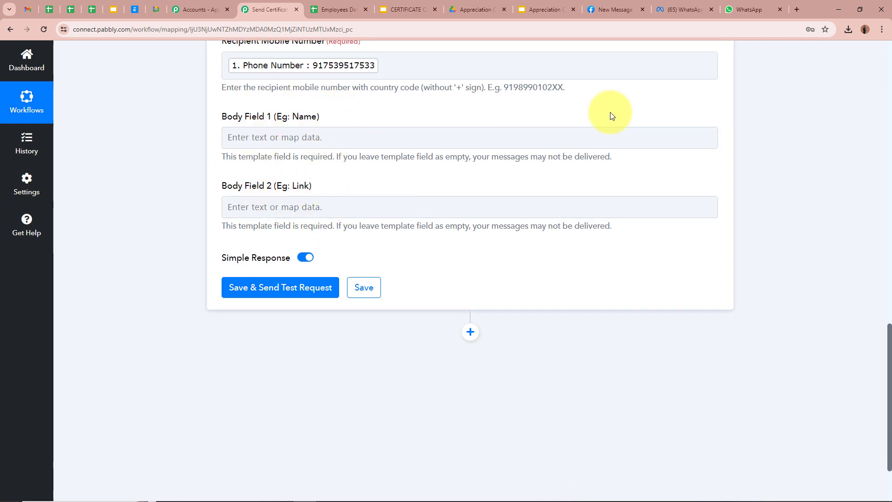
left_click(683, 9)
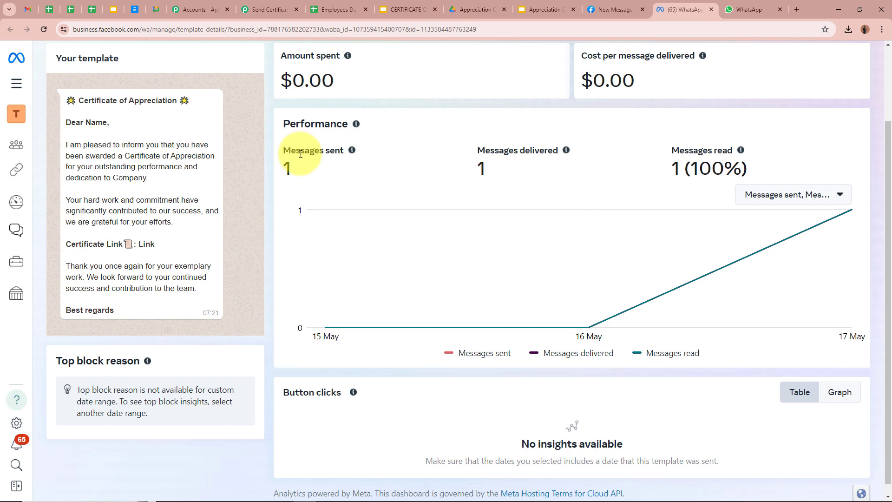
left_click_drag(86, 122, 109, 122)
left_click_drag(137, 243, 202, 240)
left_click(202, 241)
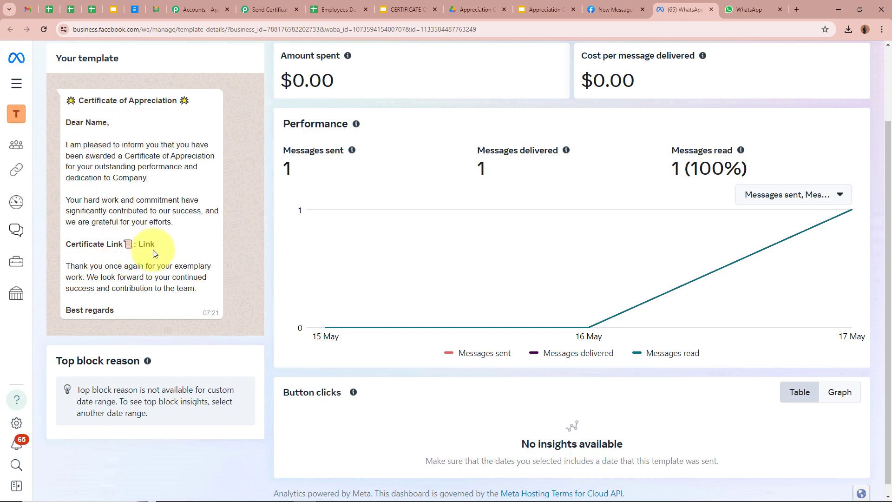
left_click(268, 7)
left_click(290, 143)
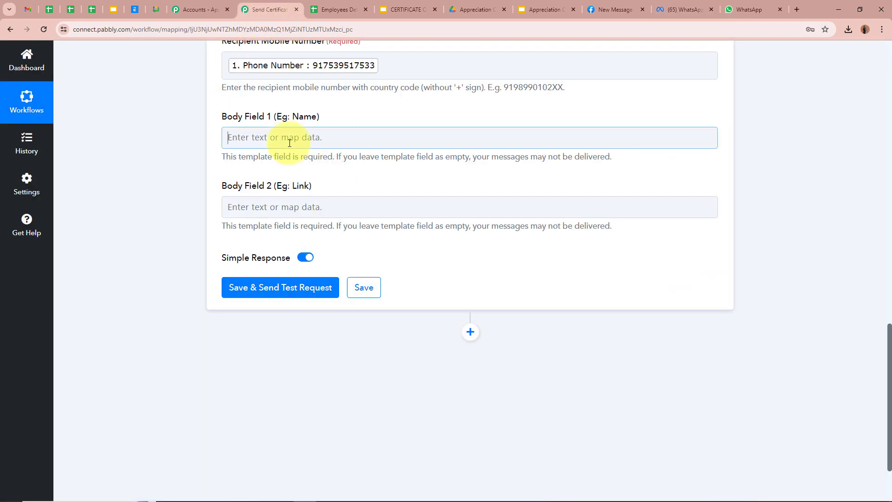
Map '1. Name' into Body Field 1 and the Drive step's PDF export link into Body Field 2.
left_click(354, 224)
left_click(368, 422)
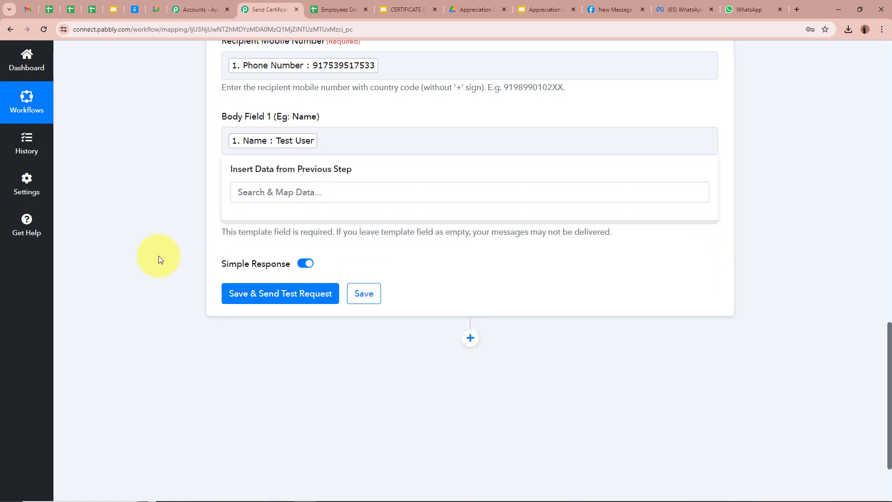
left_click(160, 259)
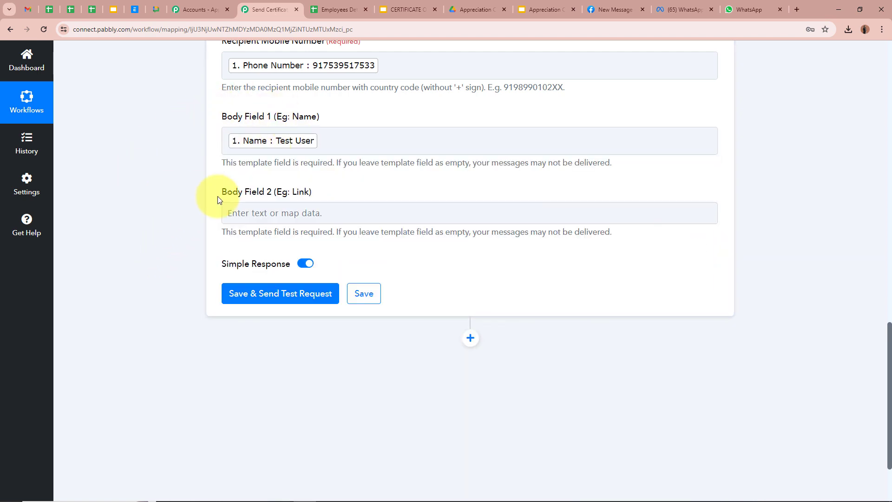
left_click(286, 214)
left_click(424, 370)
scroll(410, 395, "down", 1)
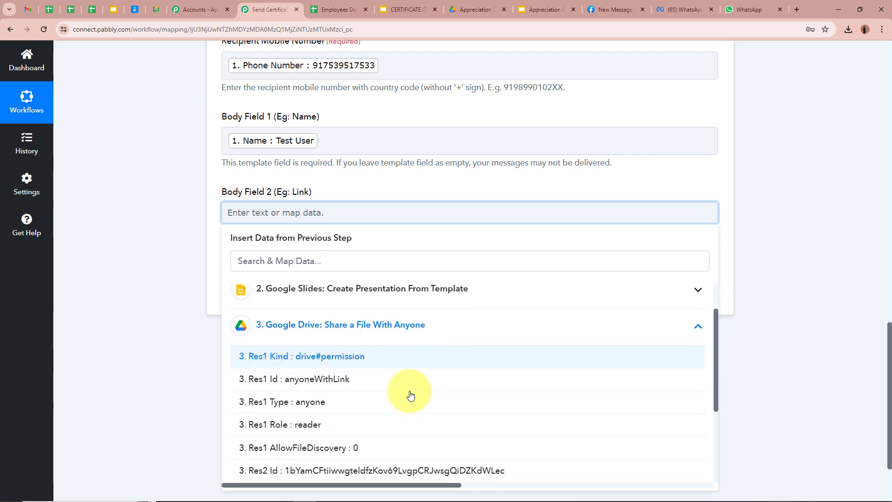
scroll(410, 395, "down", 3)
left_click(369, 424)
left_click(142, 245)
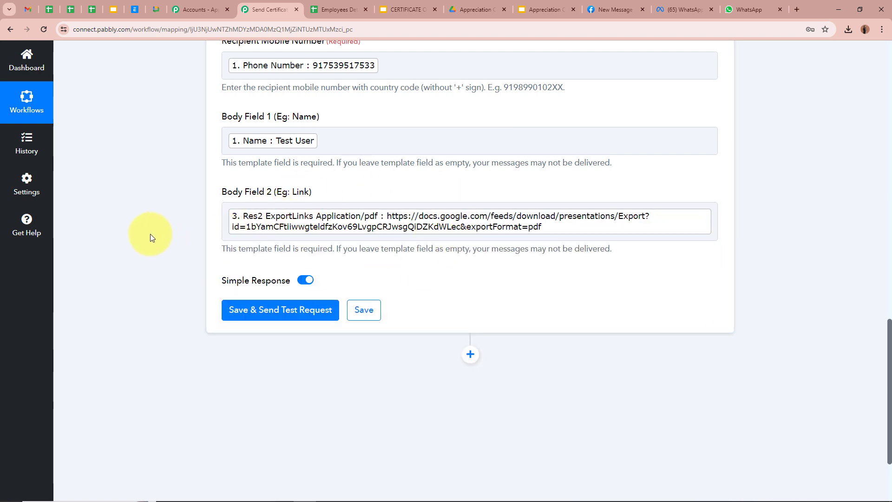
Edit the Recipient Mobile Number to add a '+', then save and send a test message.
scroll(150, 234, "up", 5)
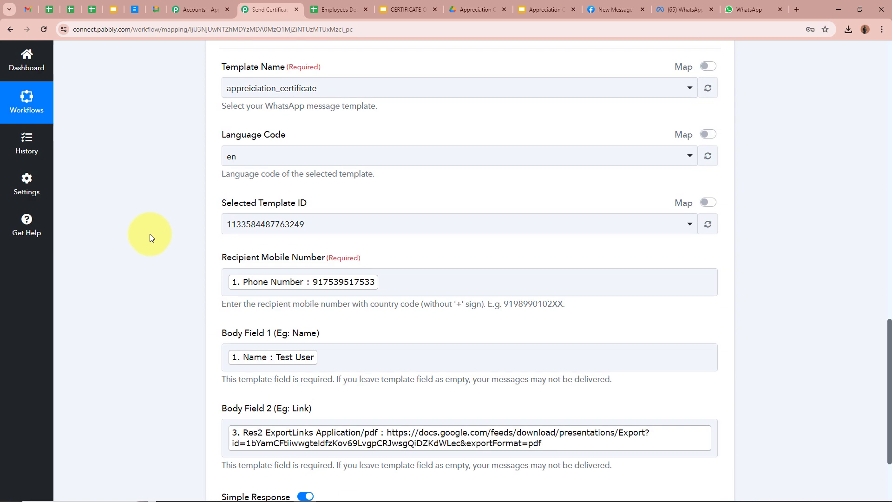
scroll(150, 234, "down", 3)
scroll(150, 234, "down", 1)
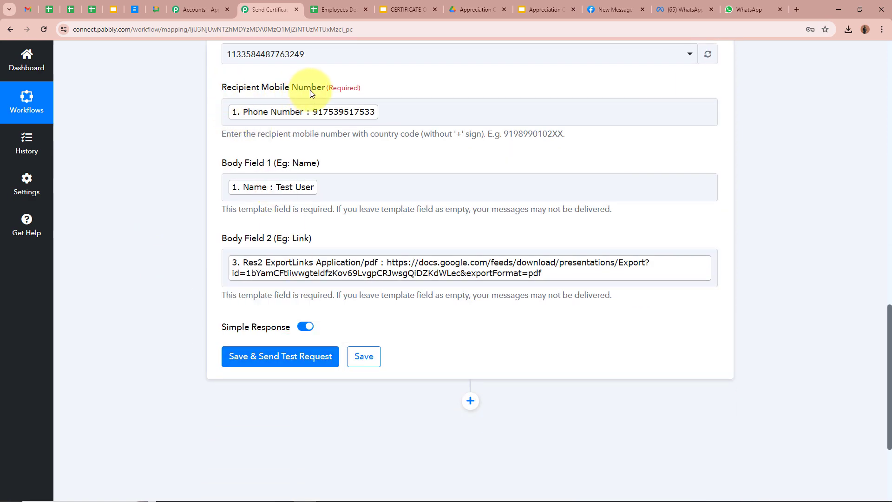
left_click(237, 113)
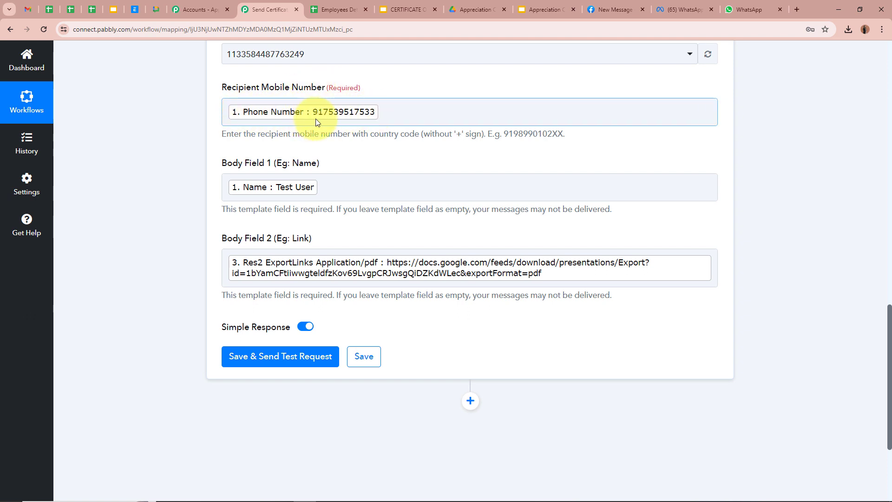
left_click(397, 110)
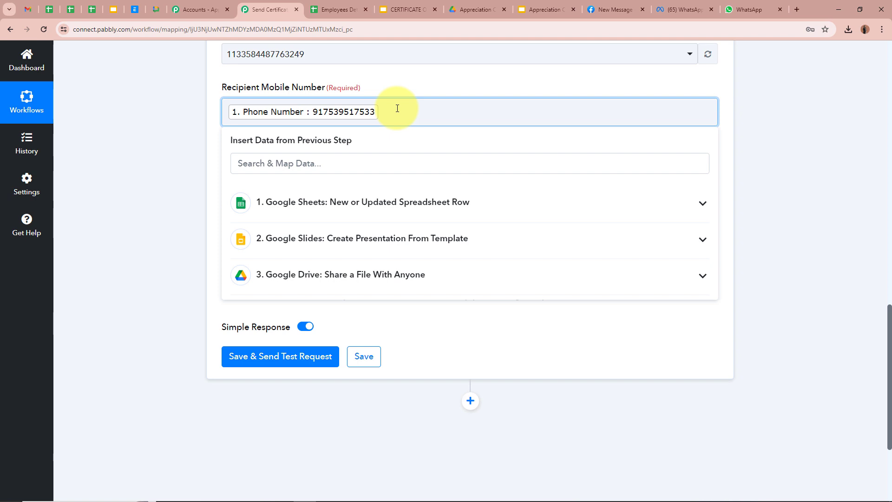
key("BackSpace")
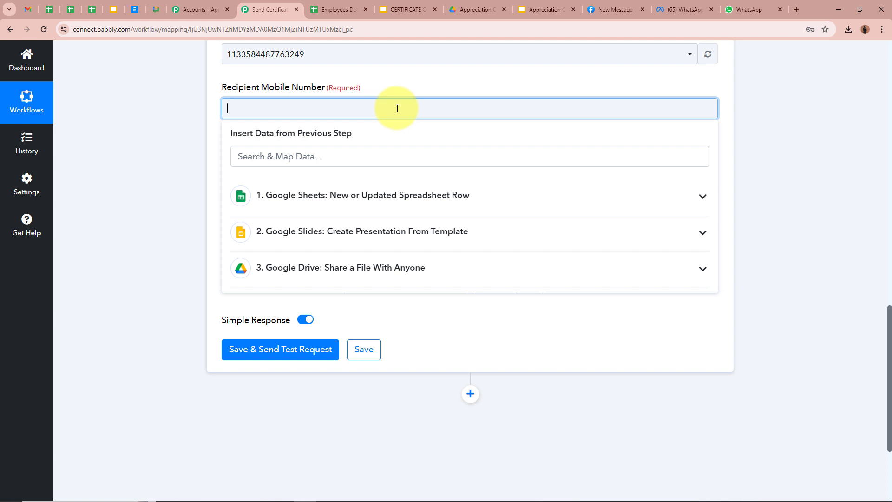
type("+")
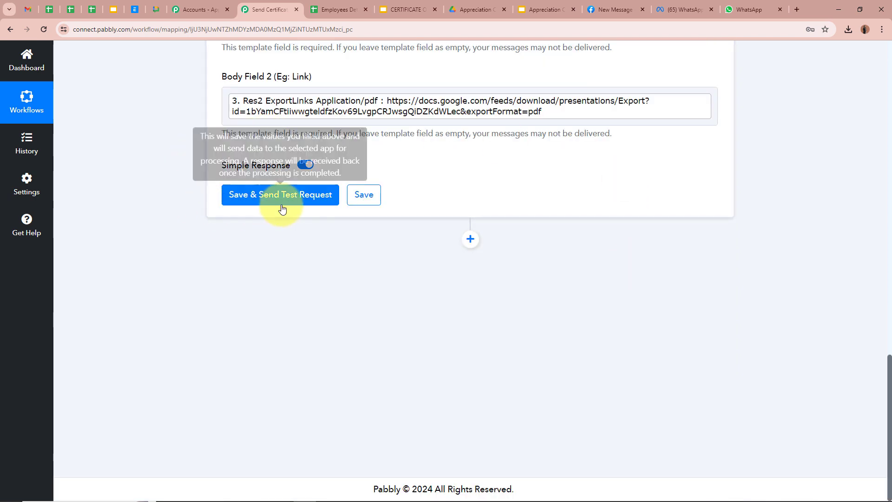
left_click(282, 209)
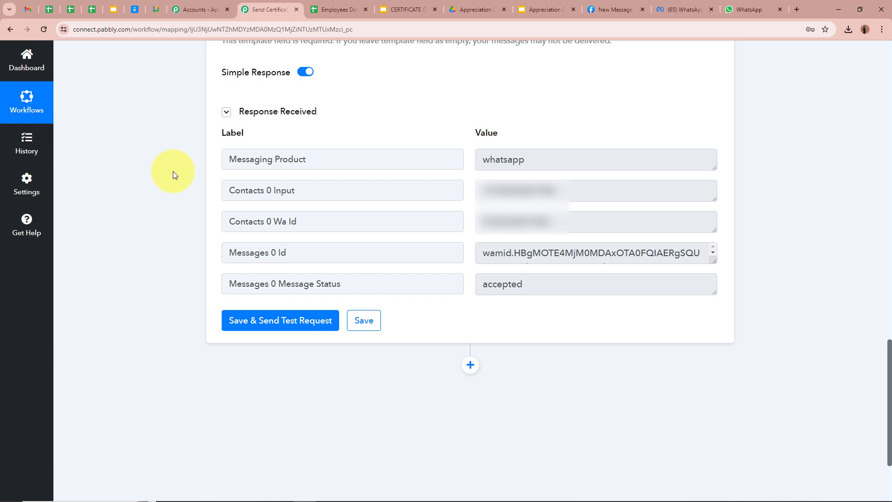
Highlight the Message Status 'accepted' value in the test response.
left_click_drag(279, 284, 467, 285)
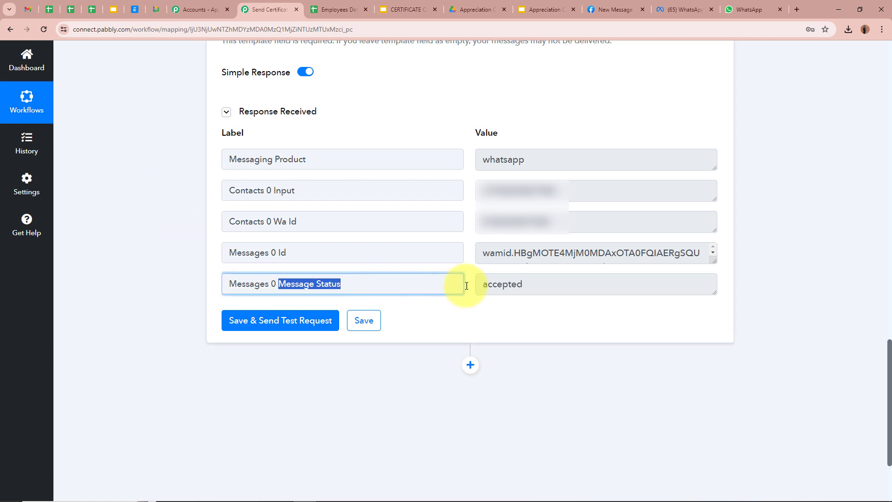
left_click_drag(535, 281, 181, 241)
left_click(170, 239)
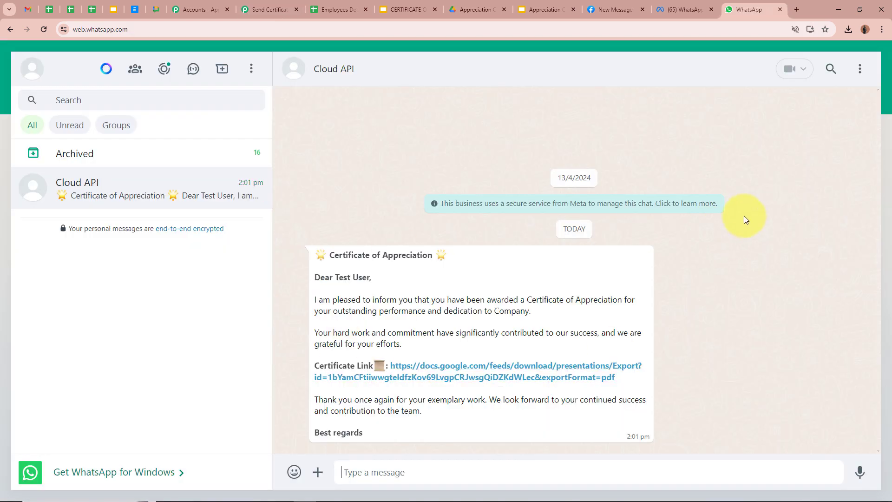
Open the WhatsApp message's certificate link and view 'Appreciation Certificate- Test User.pdf'.
left_click_drag(328, 255, 433, 255)
left_click_drag(316, 278, 379, 279)
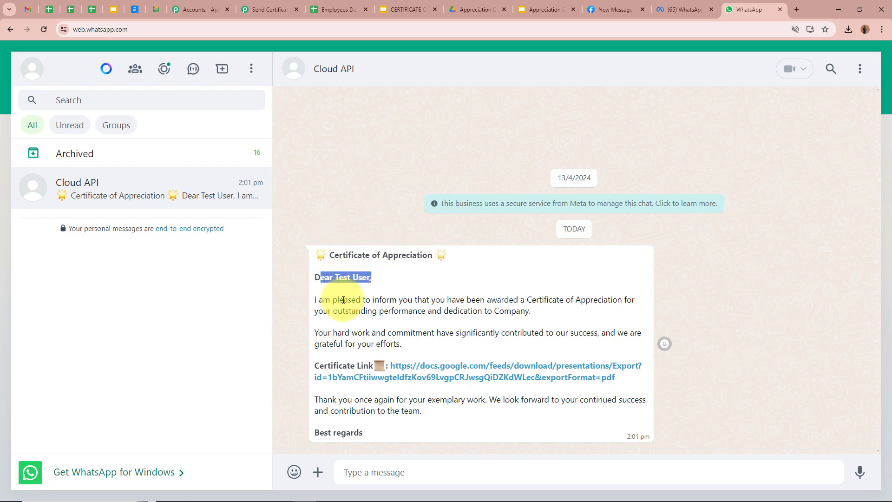
left_click_drag(323, 299, 414, 412)
left_click(414, 412)
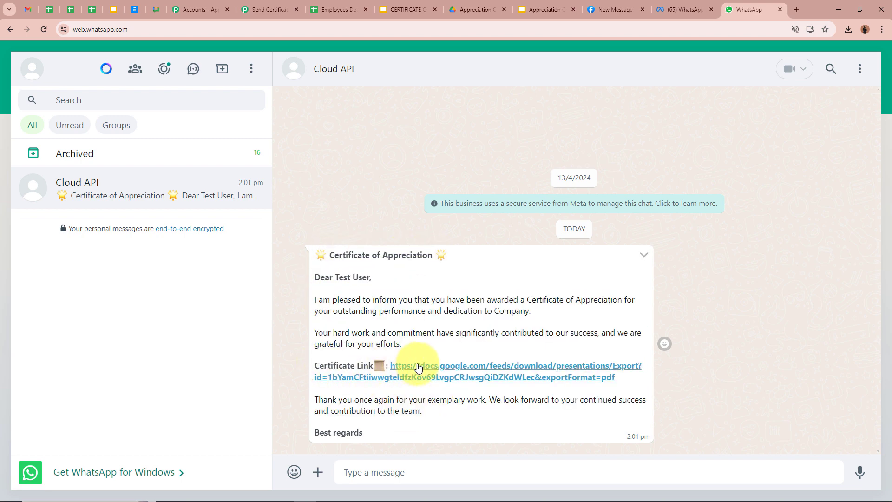
left_click(496, 370)
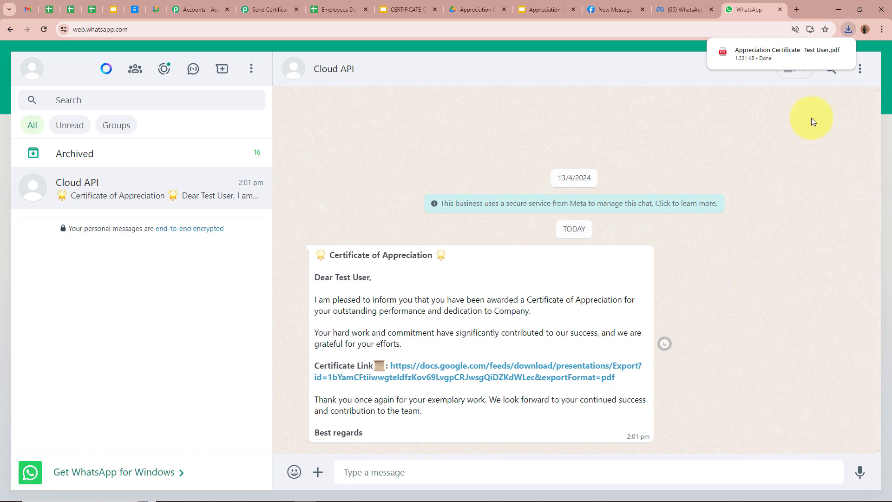
left_click(781, 55)
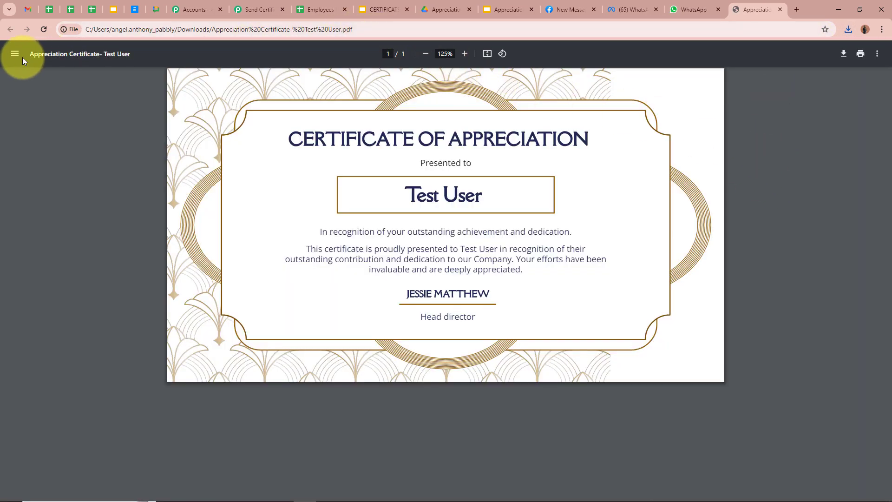
Check the Test User certificate PDF, then close its tab to return to the WhatsApp chat.
left_click_drag(26, 54, 143, 96)
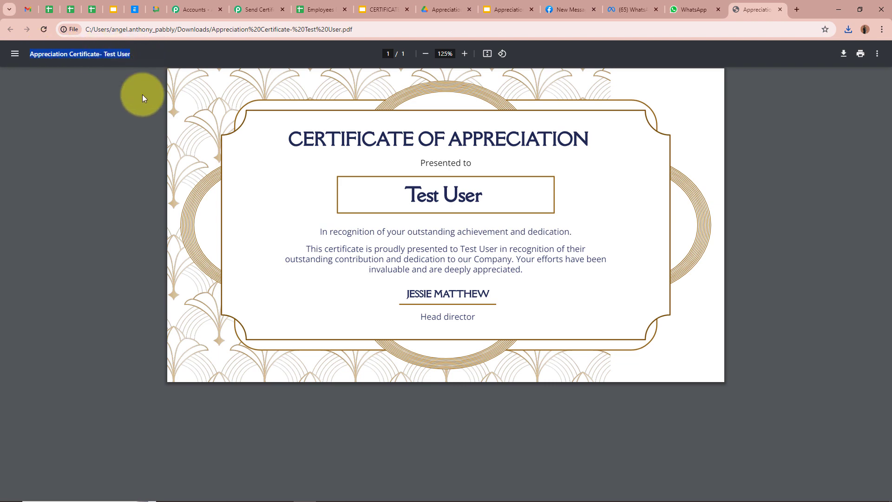
left_click(126, 130)
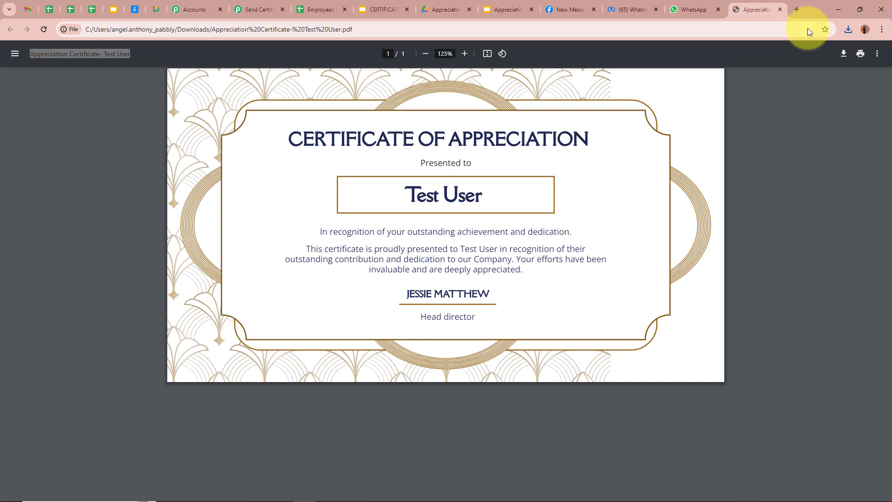
left_click(780, 9)
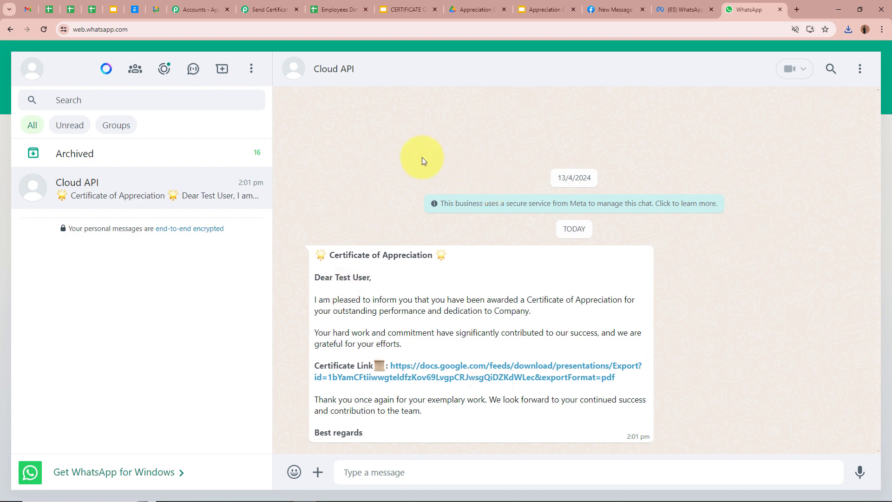
In the Employees Details sheet, select cell A3 for the second employee's row.
left_click(329, 13)
left_click(509, 200)
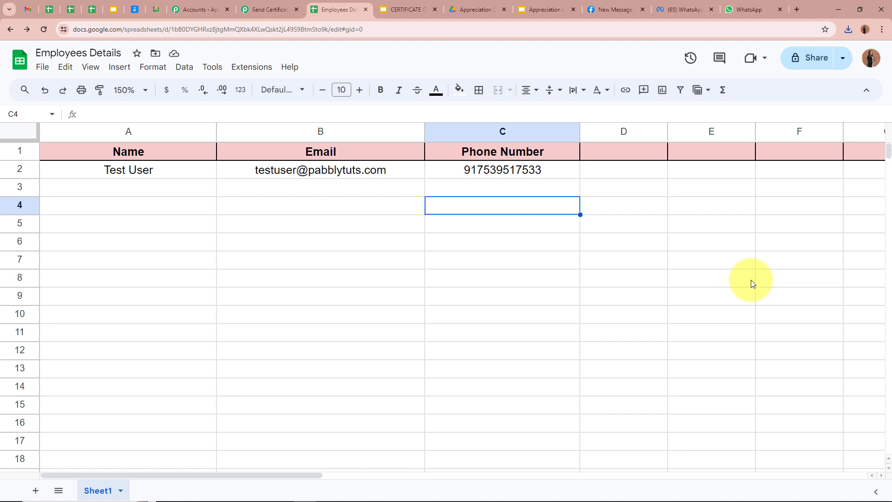
left_click(203, 191)
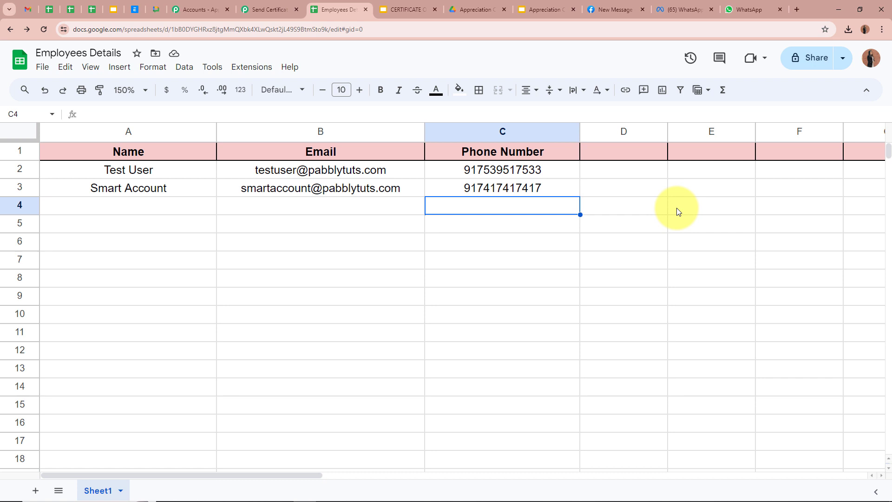
Open and check the second employee's certificate PDF from WhatsApp, then return to the Pabbly Connect workflow.
left_click(199, 186)
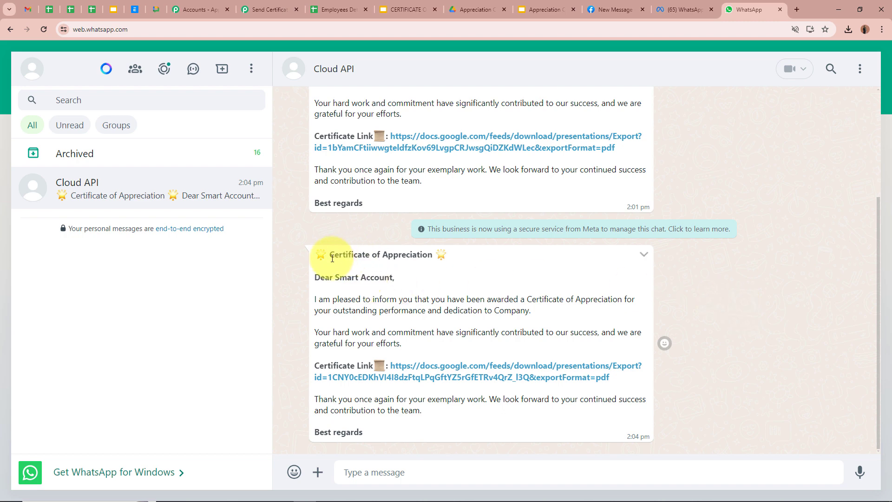
left_click_drag(336, 278, 395, 278)
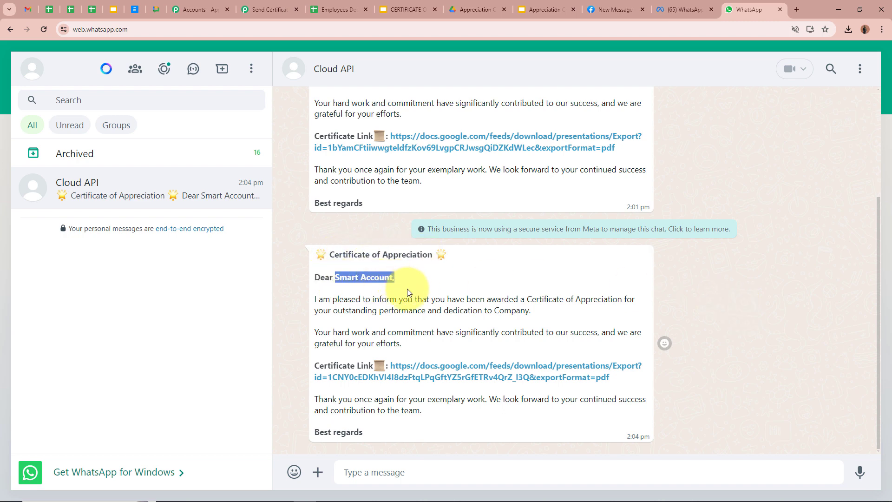
left_click(428, 372)
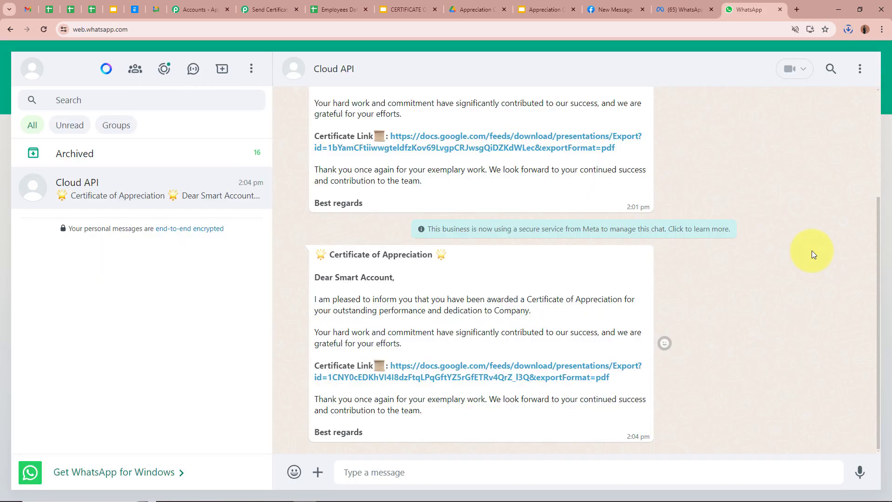
left_click(774, 77)
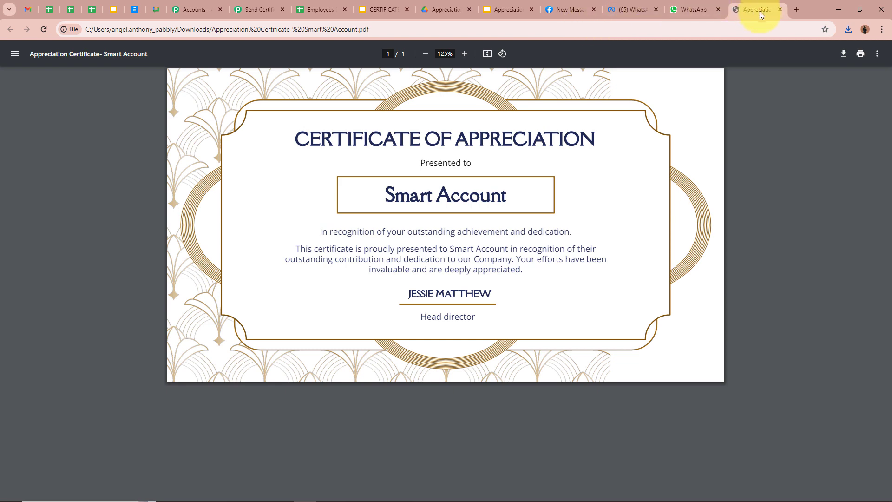
left_click(780, 10)
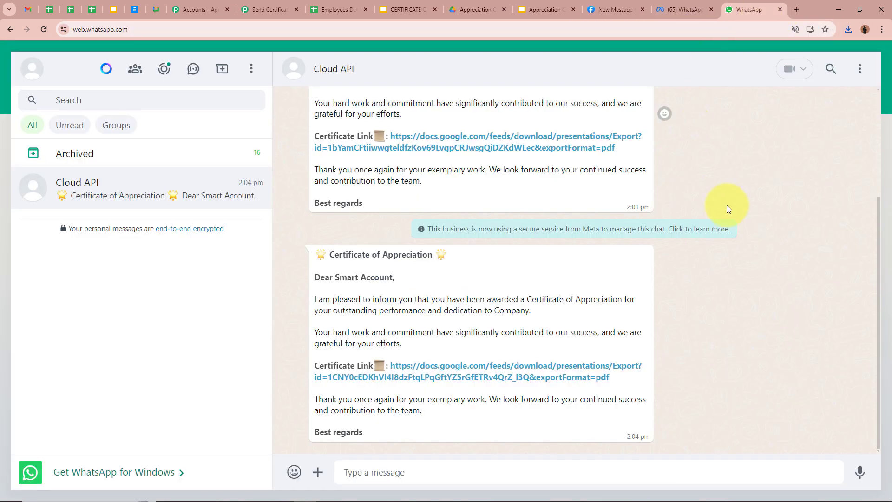
left_click(266, 10)
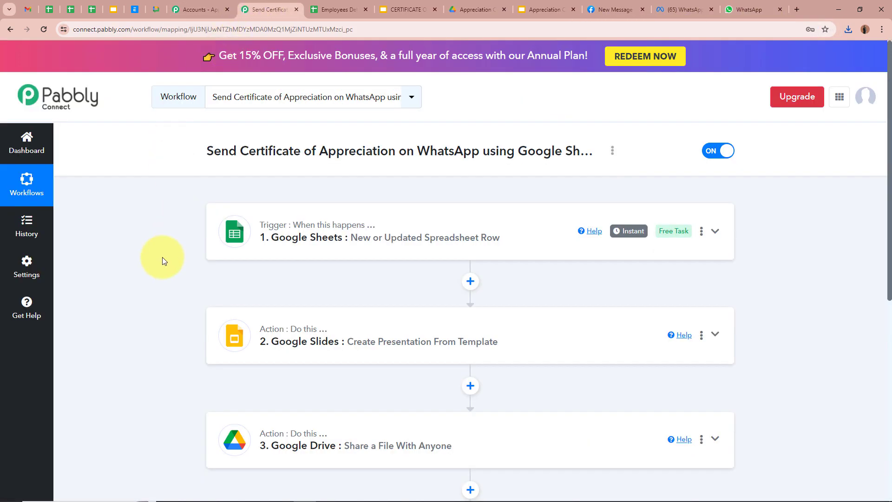